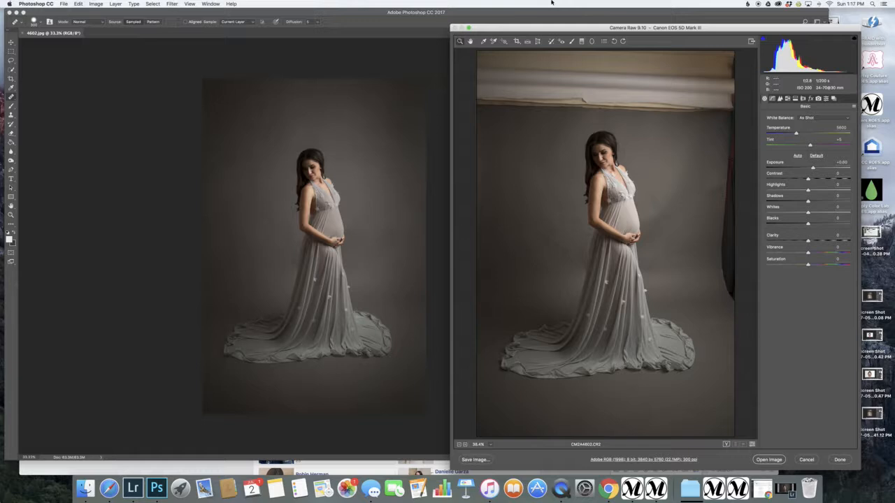
Open the maternity raw photo CM2A4602.CR2 for editing with its current Camera Raw settings.
{"action": "left_click_drag", "start_coordinate": [548, 27], "coordinate": [478, 12]}
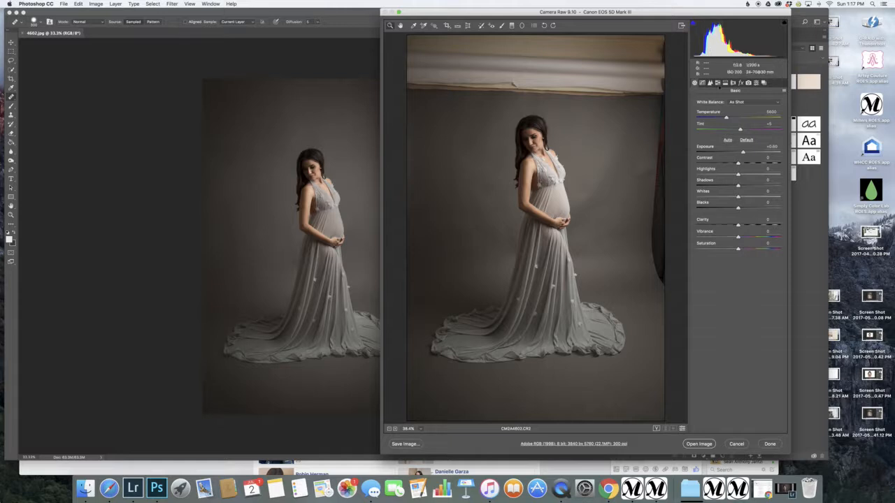
{"action": "left_click", "coordinate": [703, 445]}
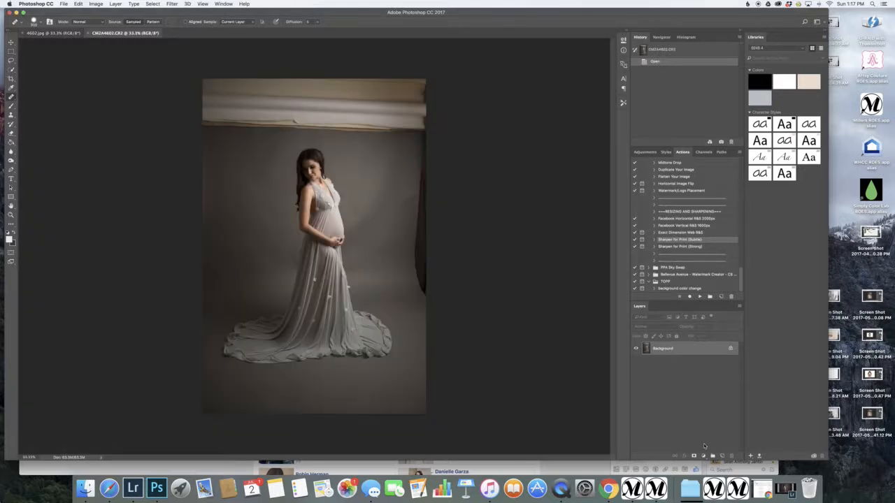
Select a full-height strip of backdrop along the photo's right side and stretch it outward with Free Transform to push the dark edge off the canvas.
{"action": "left_click", "coordinate": [11, 51]}
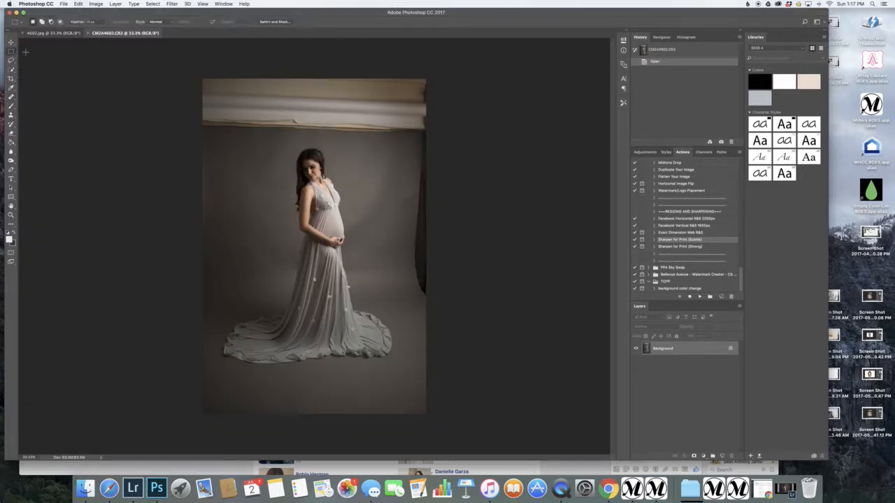
{"action": "left_click_drag", "start_coordinate": [398, 73], "coordinate": [501, 463]}
{"action": "key", "text": "super+t"}
{"action": "left_click_drag", "start_coordinate": [425, 246], "coordinate": [450, 246]}
{"action": "key", "text": "Return"}
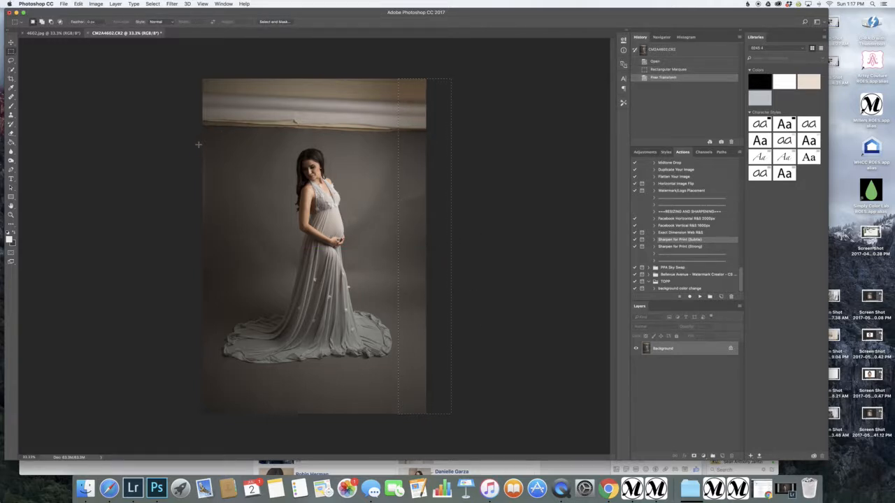
Select the band above the woman's head and stretch it far upward with Free Transform until the backdrop roll leaves the canvas, then deselect.
{"action": "left_click_drag", "start_coordinate": [198, 144], "coordinate": [491, 56]}
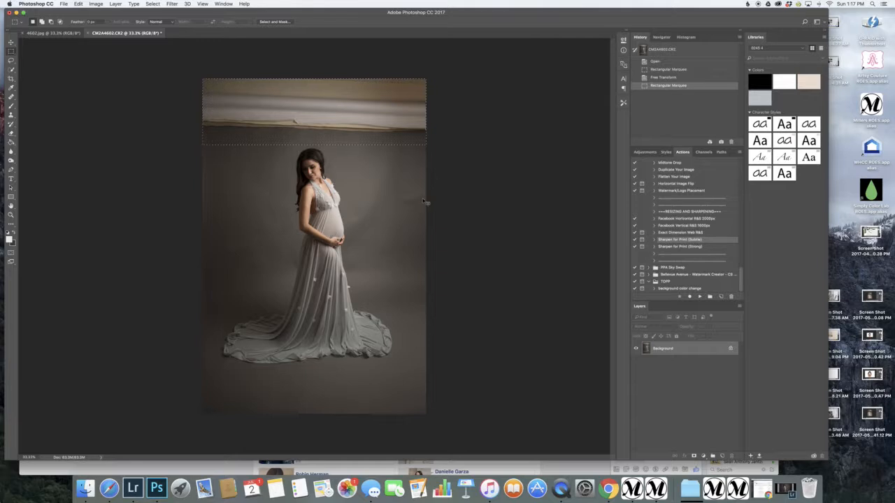
{"action": "key", "text": "super+t"}
{"action": "key", "text": "super+minus"}
{"action": "key", "text": "super+minus"}
{"action": "key", "text": "super+minus"}
{"action": "key", "text": "super+minus"}
{"action": "key", "text": "super+minus"}
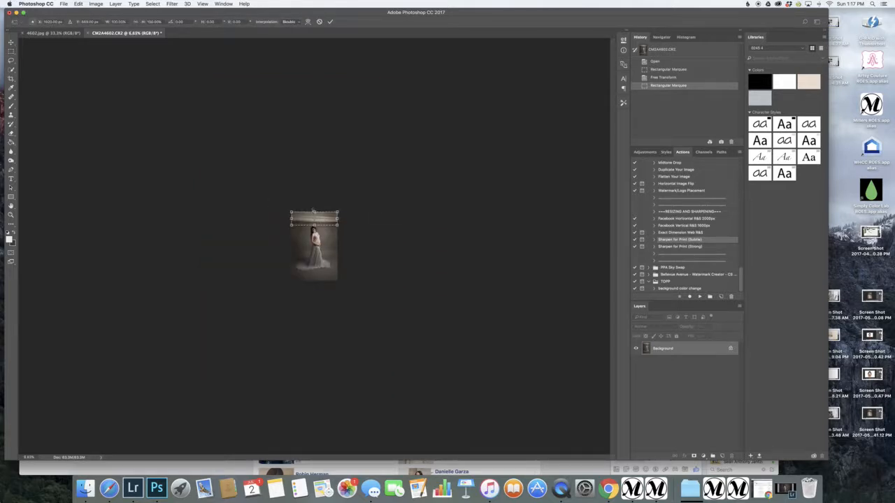
{"action": "left_click_drag", "start_coordinate": [314, 212], "coordinate": [314, 140]}
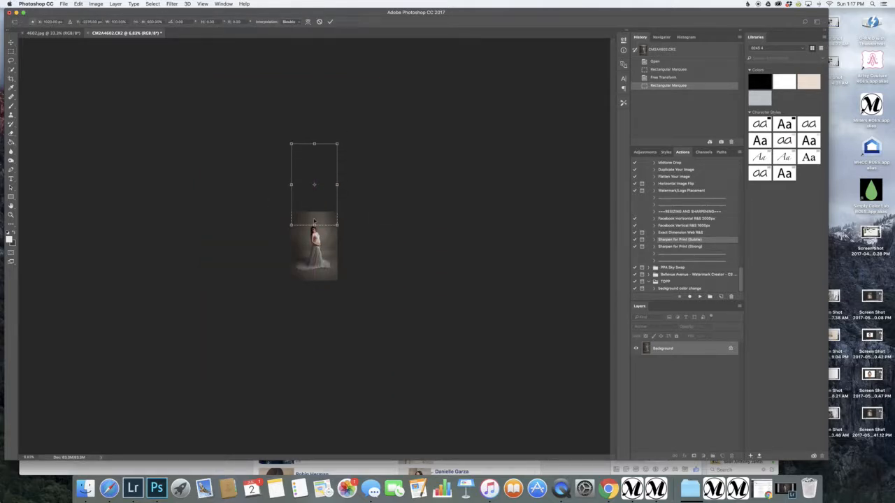
{"action": "key", "text": "Return"}
{"action": "key", "text": "super+d"}
{"action": "key", "text": "super+0"}
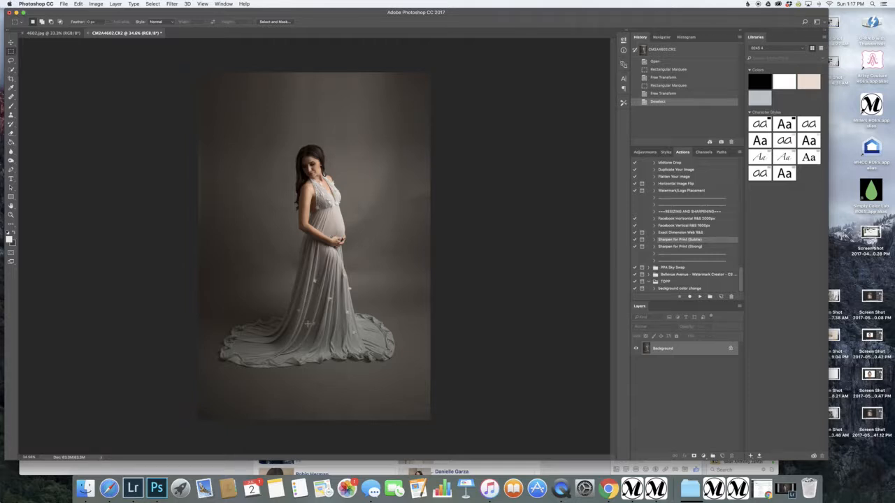
Heal the backdrop marks just to the right of the woman's head and shoulder with the Healing Brush, sampling nearby clean backdrop.
{"action": "left_click", "coordinate": [12, 97]}
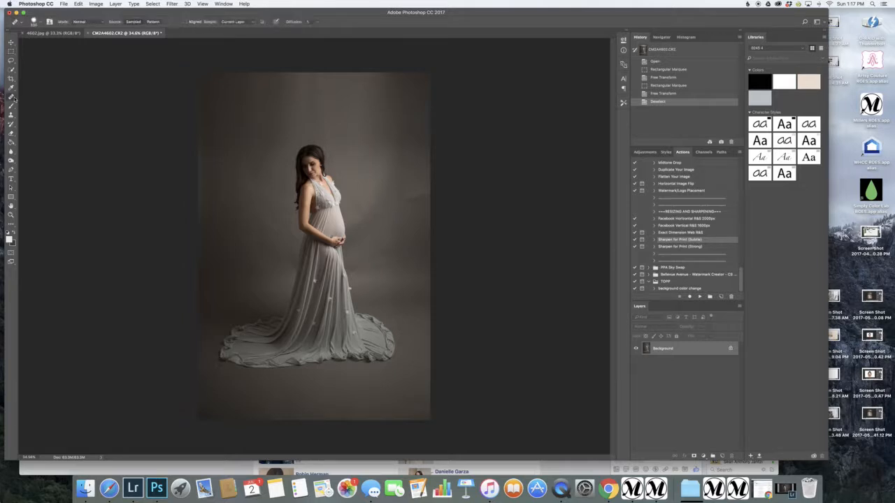
{"action": "left_click", "coordinate": [363, 126]}
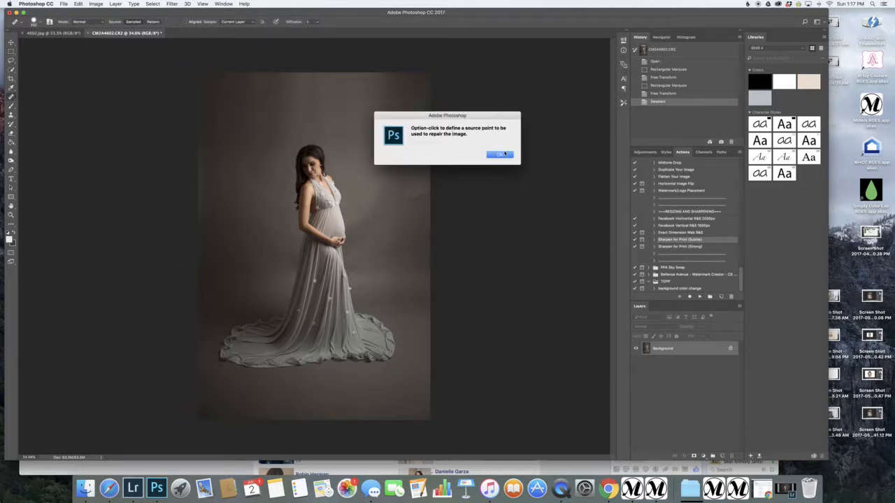
{"action": "left_click", "coordinate": [499, 154]}
{"action": "left_click", "coordinate": [374, 160], "text": "alt"}
{"action": "left_click", "coordinate": [374, 161]}
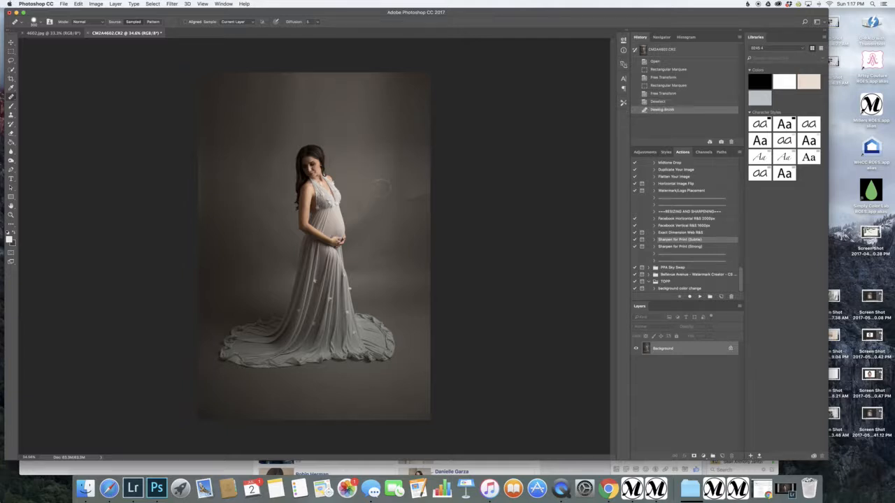
{"action": "left_click", "coordinate": [374, 163]}
{"action": "left_click", "coordinate": [373, 165]}
{"action": "left_click", "coordinate": [372, 169]}
{"action": "left_click", "coordinate": [371, 171]}
{"action": "left_click", "coordinate": [370, 174]}
{"action": "left_click", "coordinate": [370, 177]}
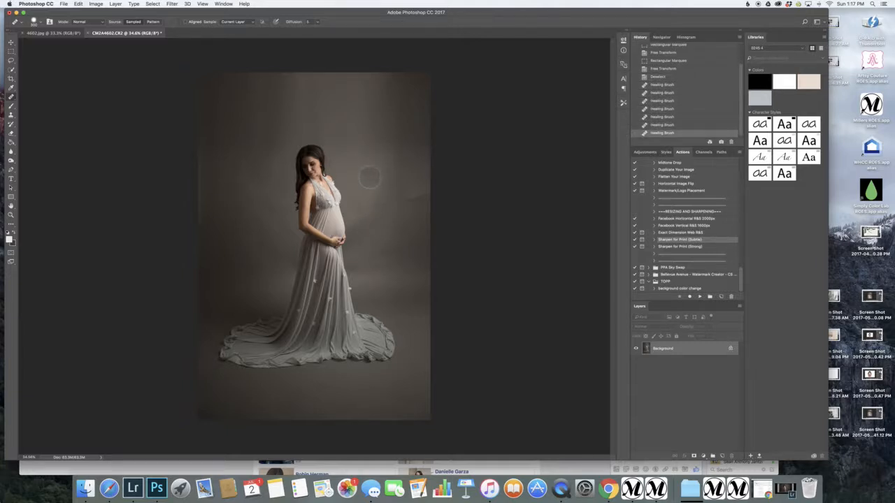
Enlarge the Healing Brush and smooth the creases and blotches toward the photo's right edge, resampling from clean backdrop.
{"action": "left_click", "coordinate": [363, 115], "text": "alt"}
{"action": "left_click", "coordinate": [395, 153]}
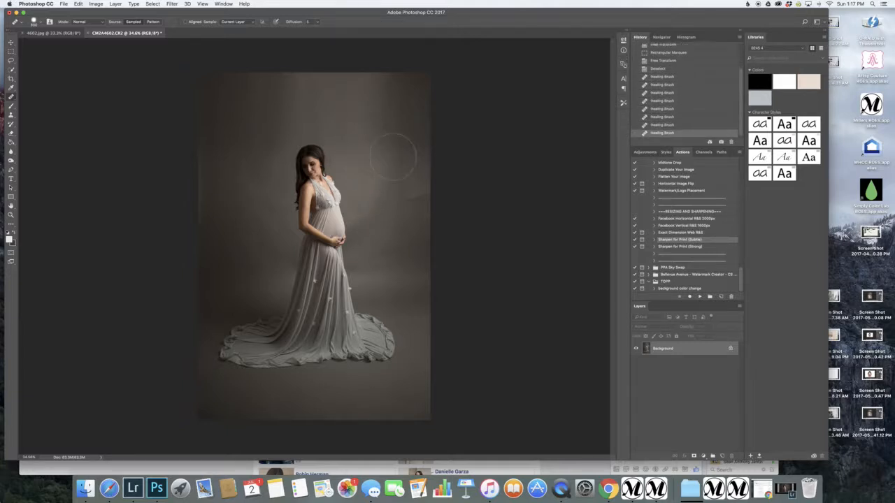
{"action": "left_click", "coordinate": [401, 185]}
{"action": "left_click", "coordinate": [418, 198]}
{"action": "left_click", "coordinate": [423, 194]}
{"action": "left_click", "coordinate": [423, 195]}
{"action": "left_click", "coordinate": [374, 147], "text": "alt"}
{"action": "left_click", "coordinate": [359, 128]}
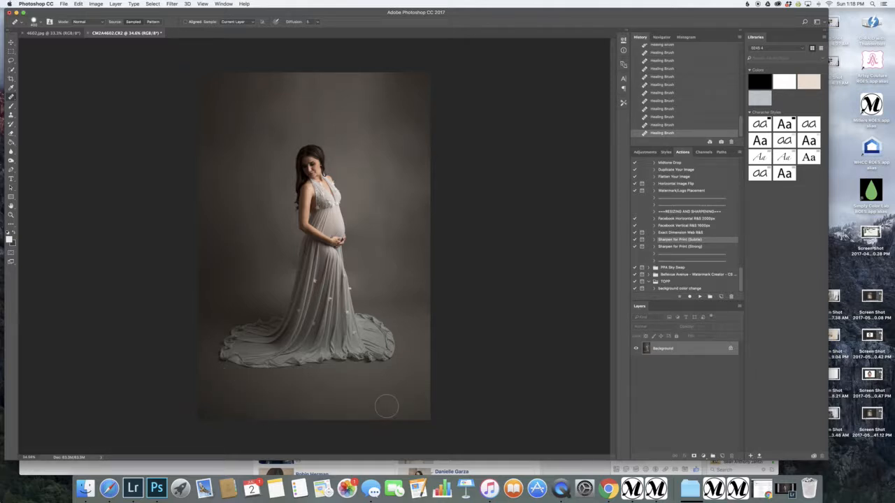
Try to clean the backdrop along the back of the gown with the Spot Healing Brush, and revert those strokes.
{"action": "scroll", "coordinate": [294, 277], "scroll_direction": "up", "scroll_amount": 3}
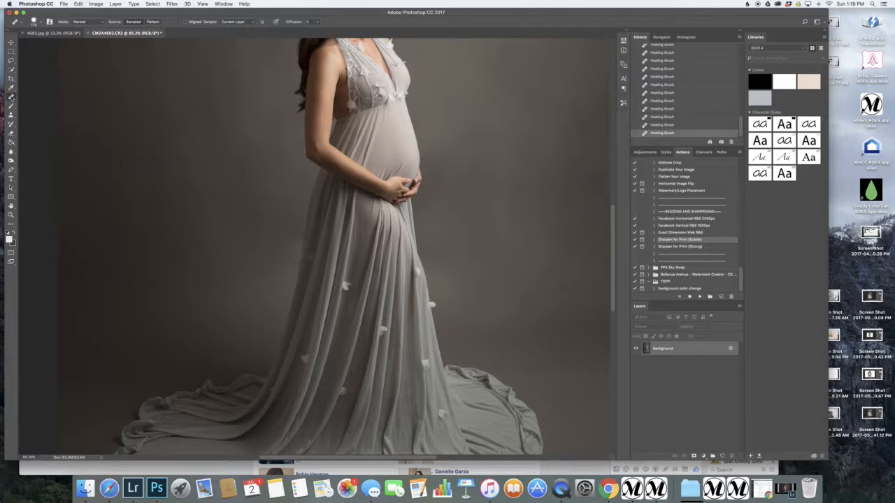
{"action": "right_click", "coordinate": [10, 96]}
{"action": "left_click", "coordinate": [42, 97]}
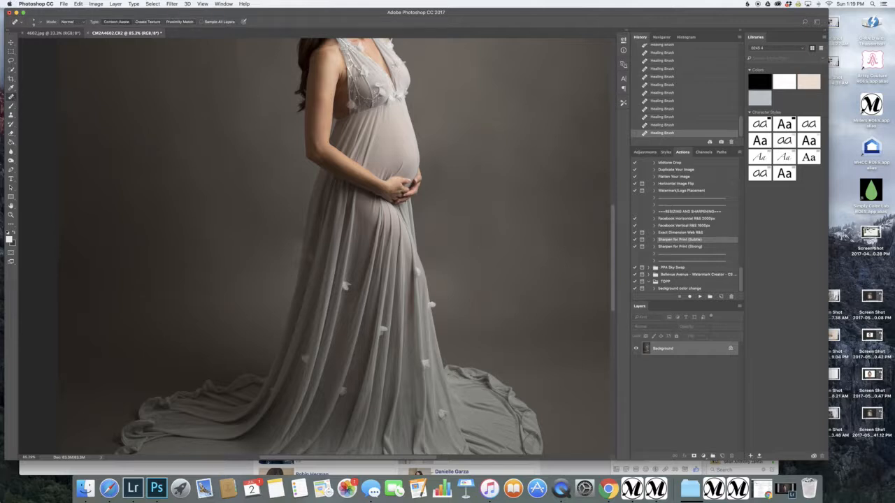
{"action": "left_click", "coordinate": [292, 252]}
{"action": "left_click", "coordinate": [296, 248]}
{"action": "left_click", "coordinate": [296, 249]}
{"action": "left_click", "coordinate": [297, 253]}
{"action": "left_click", "coordinate": [298, 248]}
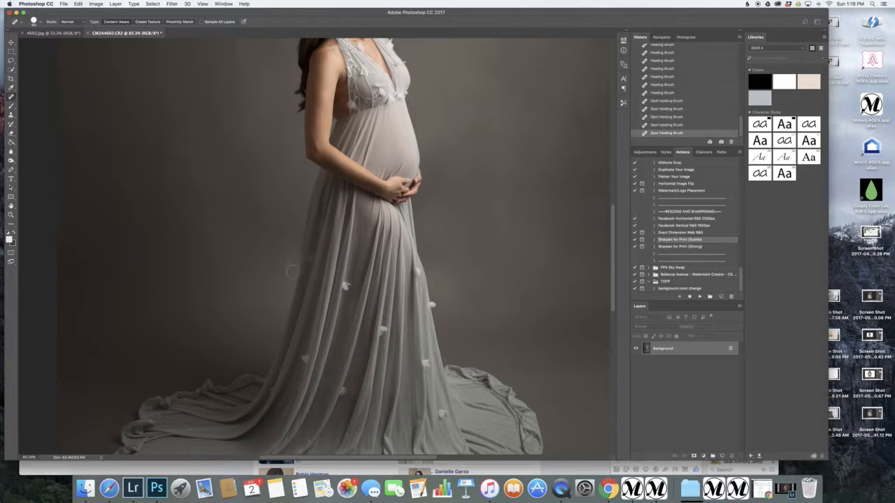
{"action": "left_click", "coordinate": [661, 94]}
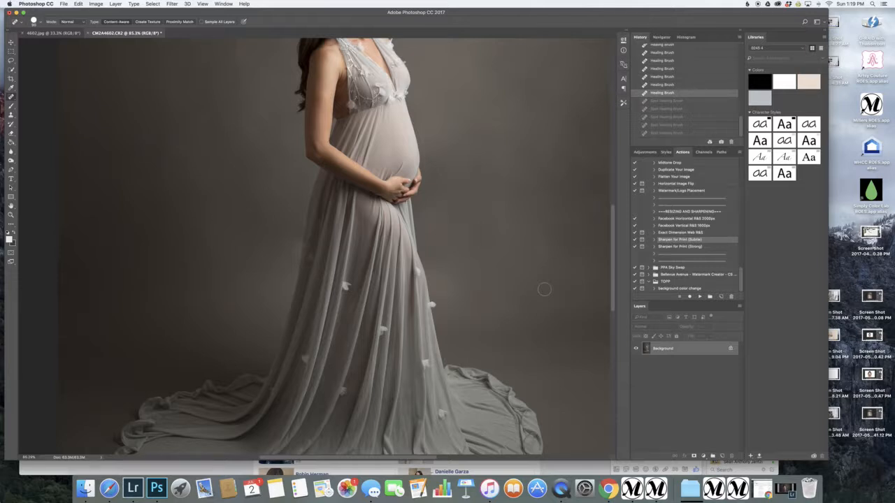
Retouch the woman's forehead with a much smaller Healing Brush, sampling clean skin beside each blemish.
{"action": "scroll", "coordinate": [545, 290], "scroll_direction": "down", "scroll_amount": 3}
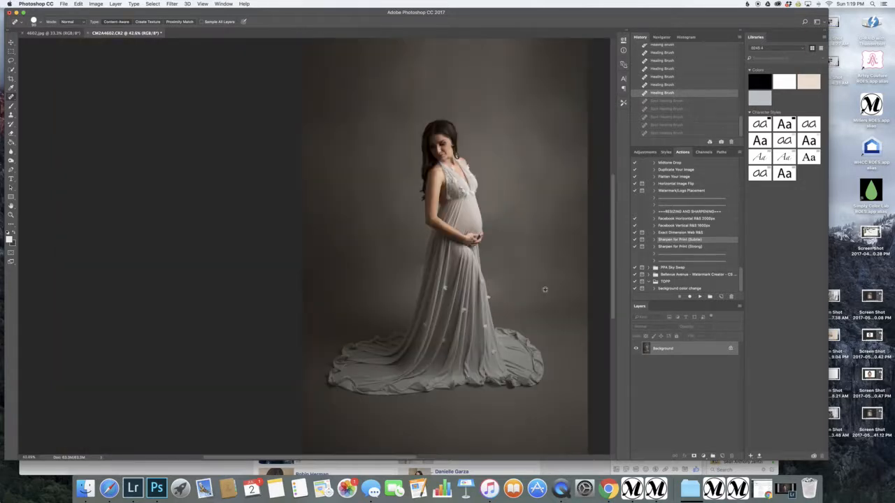
{"action": "scroll", "coordinate": [446, 135], "scroll_direction": "up", "scroll_amount": 5}
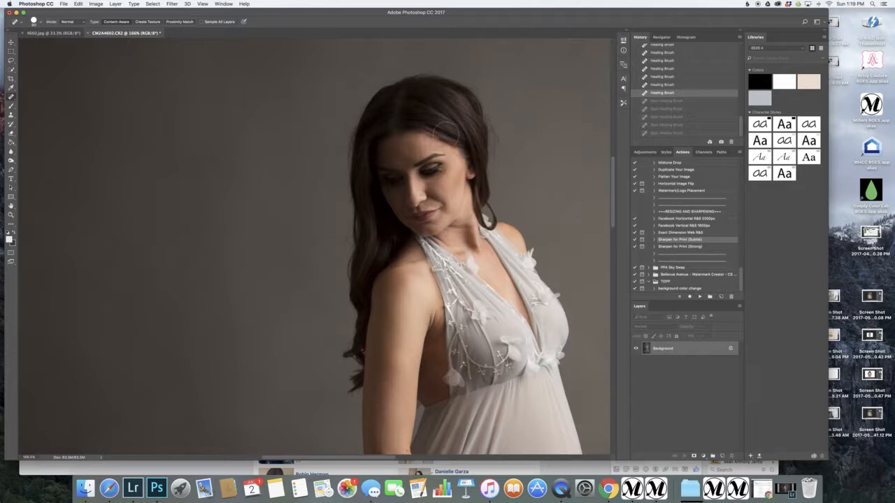
{"action": "left_click", "coordinate": [10, 97]}
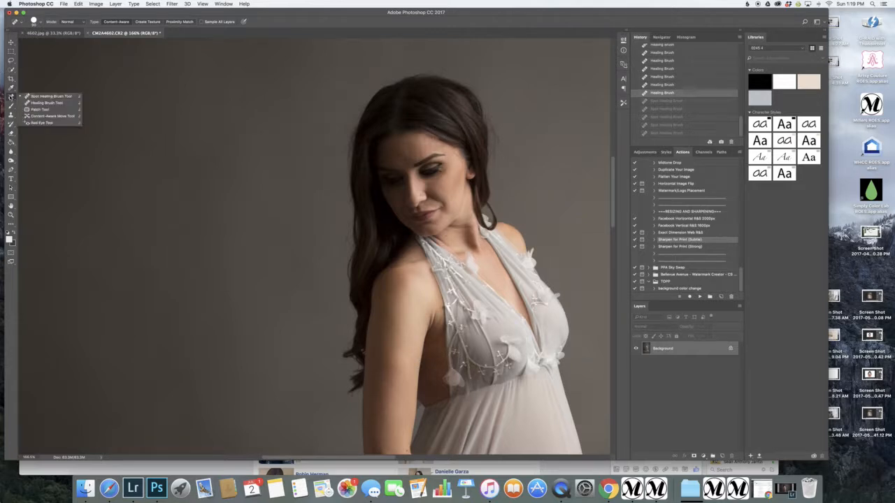
{"action": "left_click", "coordinate": [49, 103]}
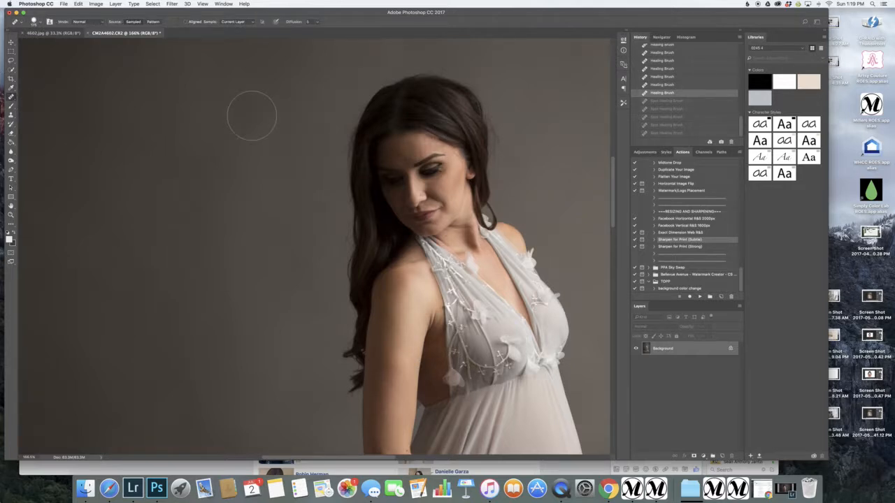
{"action": "key", "text": "bracketleft"}
{"action": "key", "text": "bracketleft"}
{"action": "key", "text": "bracketleft"}
{"action": "key", "text": "bracketleft"}
{"action": "key", "text": "bracketleft"}
{"action": "key", "text": "bracketleft"}
{"action": "key", "text": "bracketleft"}
{"action": "key", "text": "bracketleft"}
{"action": "key", "text": "bracketleft"}
{"action": "key", "text": "bracketleft"}
{"action": "key", "text": "bracketleft"}
{"action": "key", "text": "bracketleft"}
{"action": "left_click", "coordinate": [403, 152]}
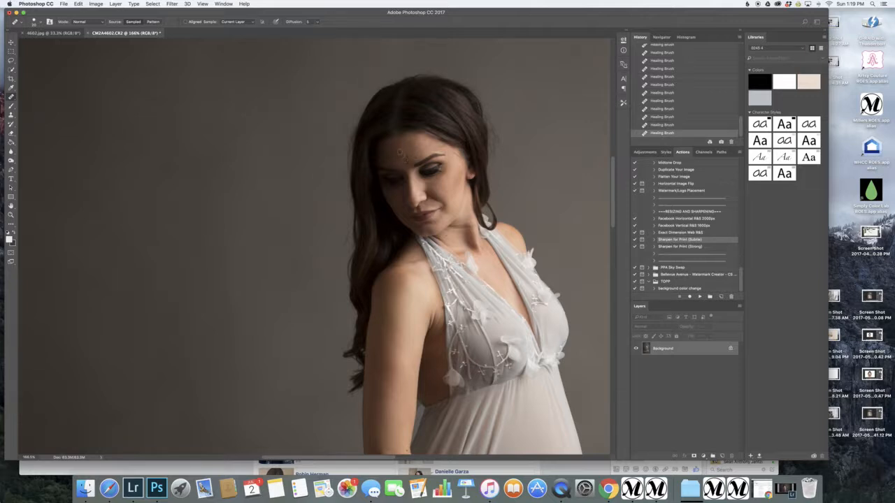
{"action": "left_click", "coordinate": [399, 151], "text": "alt"}
{"action": "left_click", "coordinate": [398, 160]}
{"action": "left_click", "coordinate": [394, 153], "text": "alt"}
{"action": "left_click", "coordinate": [395, 163]}
Try the Imagenomic Portraiture filter with the Default preset directly on the Background layer, and revert to the state before it.
{"action": "scroll", "coordinate": [406, 330], "scroll_direction": "down", "scroll_amount": 5}
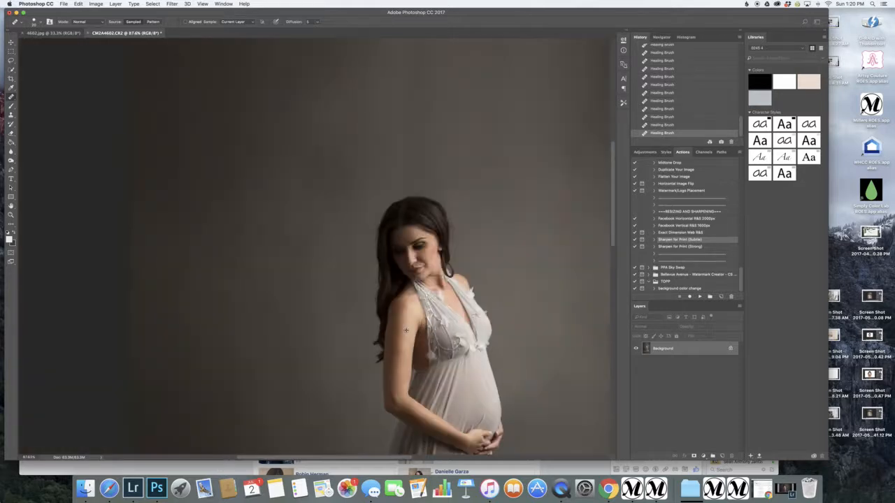
{"action": "scroll", "coordinate": [406, 330], "scroll_direction": "down", "scroll_amount": 3}
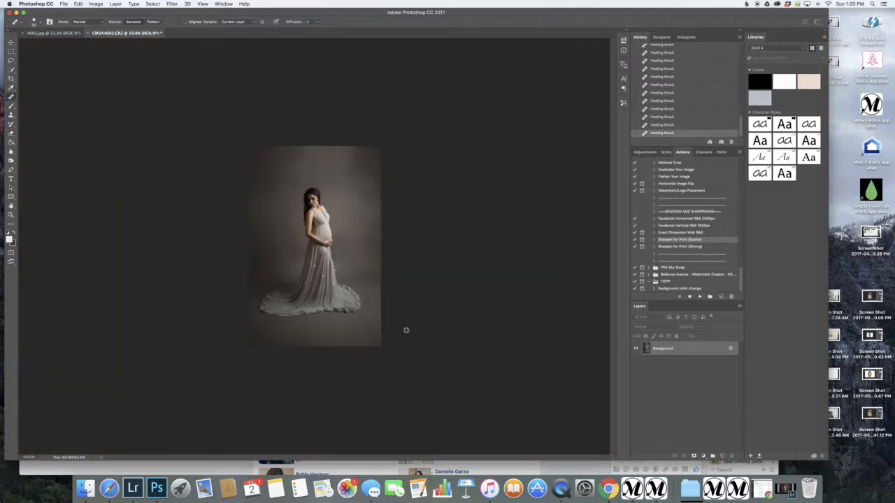
{"action": "scroll", "coordinate": [393, 308], "scroll_direction": "up", "scroll_amount": 2}
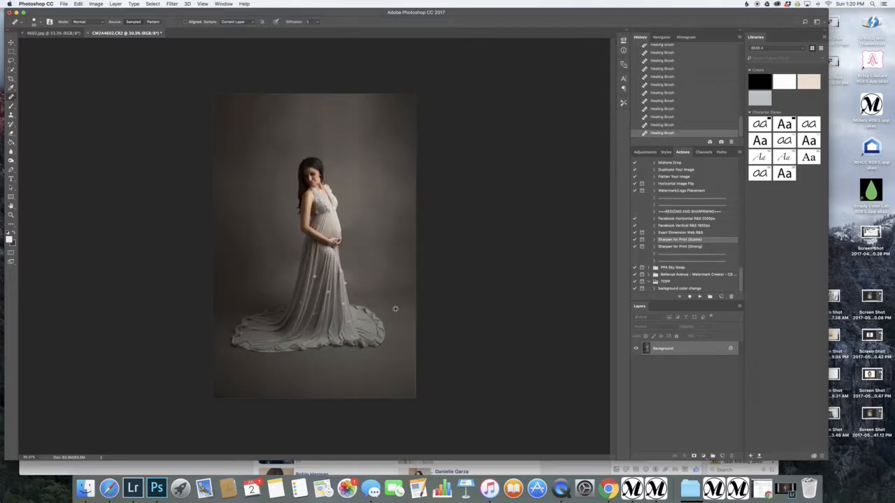
{"action": "left_click", "coordinate": [171, 3]}
{"action": "mouse_move", "coordinate": [201, 160]}
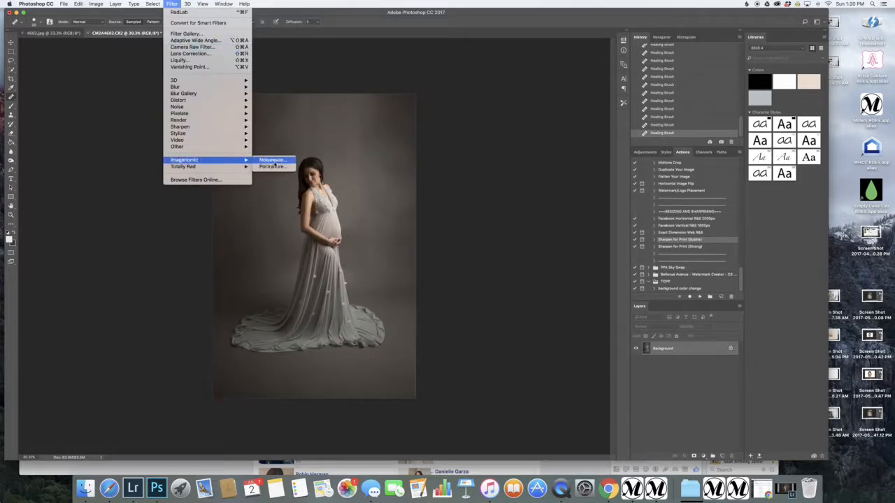
{"action": "left_click", "coordinate": [271, 166]}
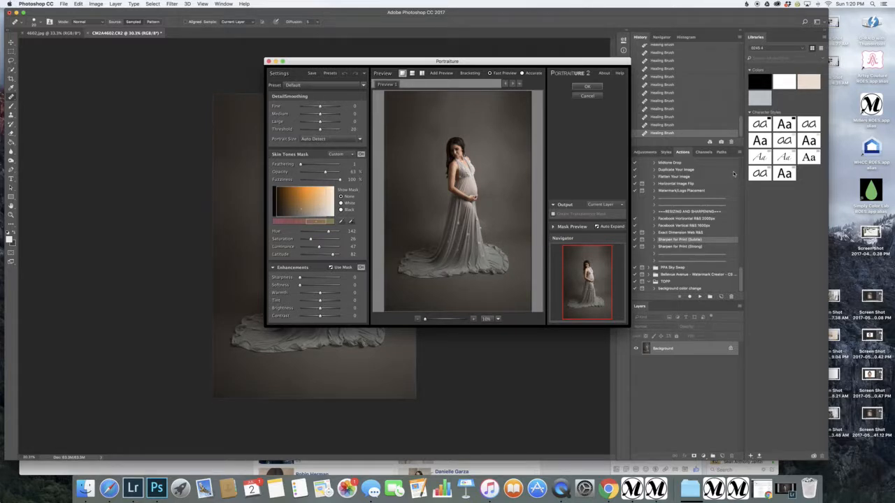
{"action": "left_click", "coordinate": [585, 86]}
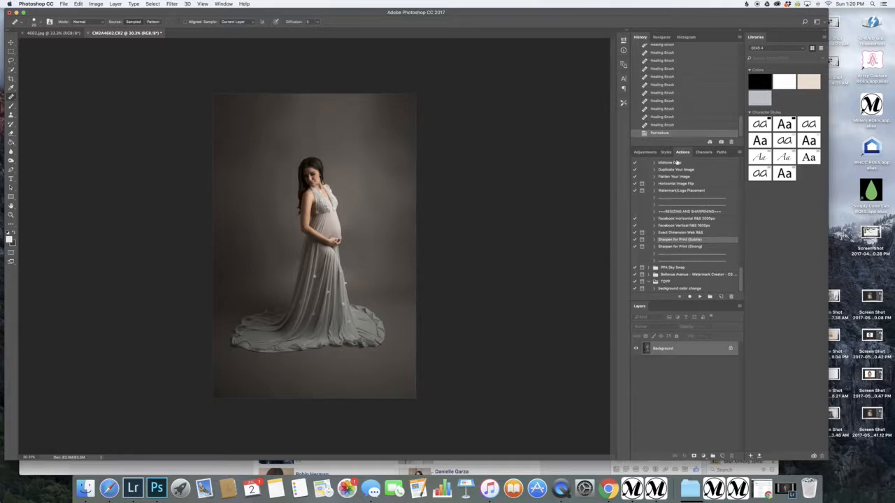
{"action": "left_click", "coordinate": [668, 126]}
Duplicate the Background layer and apply the Portraiture filter to the copy.
{"action": "left_click_drag", "start_coordinate": [710, 349], "coordinate": [719, 451]}
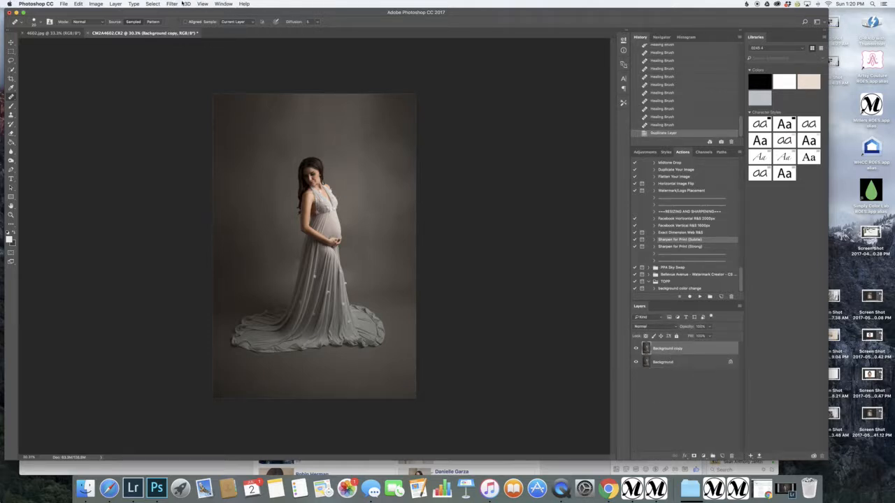
{"action": "left_click", "coordinate": [172, 5]}
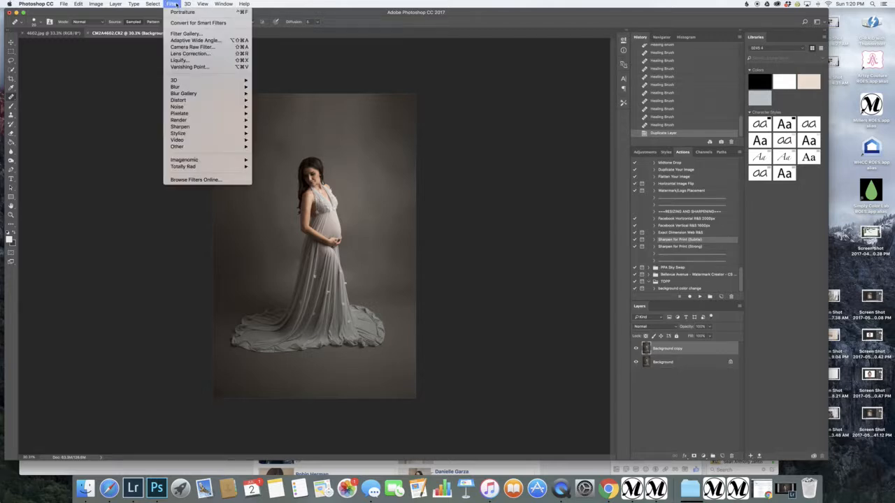
{"action": "left_click", "coordinate": [174, 4]}
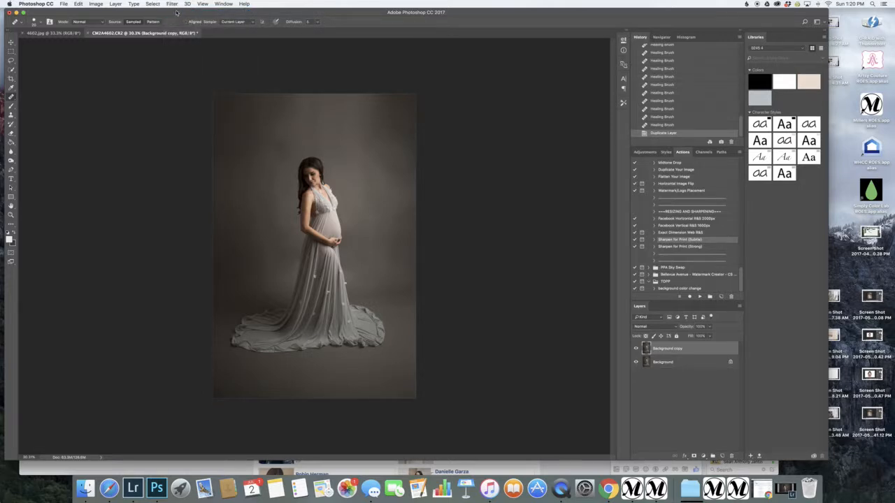
Erase the Portraiture smoothing over the woman's facial features on the Background copy layer with small Eraser dabs to restore detail.
{"action": "left_click", "coordinate": [10, 133]}
{"action": "scroll", "coordinate": [269, 199], "scroll_direction": "up", "scroll_amount": 5}
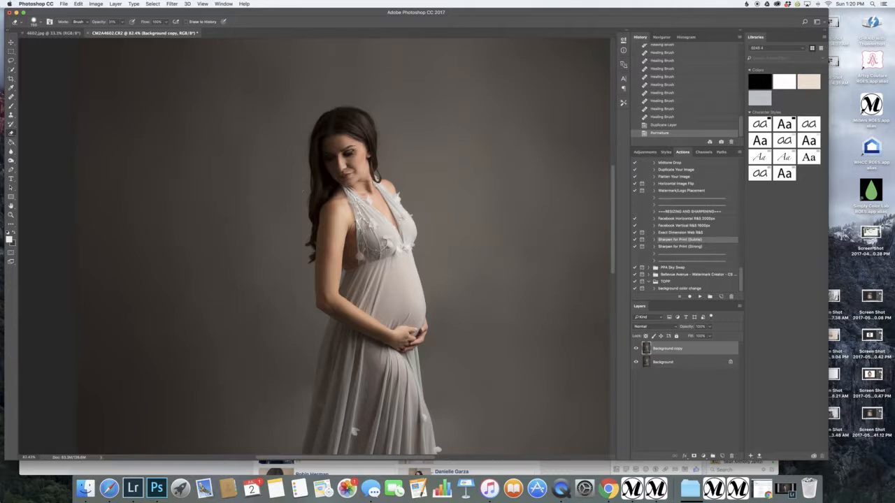
{"action": "left_click", "coordinate": [330, 160]}
{"action": "left_click", "coordinate": [329, 161]}
{"action": "left_click", "coordinate": [330, 163]}
{"action": "left_click", "coordinate": [329, 164]}
{"action": "left_click", "coordinate": [342, 176]}
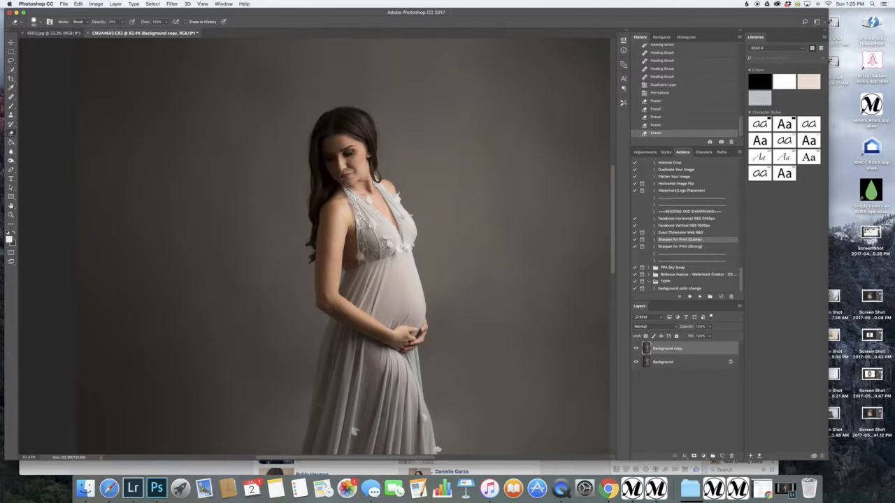
{"action": "left_click", "coordinate": [335, 168]}
{"action": "left_click", "coordinate": [336, 170]}
{"action": "left_click", "coordinate": [337, 172]}
{"action": "left_click", "coordinate": [339, 173]}
{"action": "left_click", "coordinate": [340, 175]}
{"action": "left_click", "coordinate": [342, 176]}
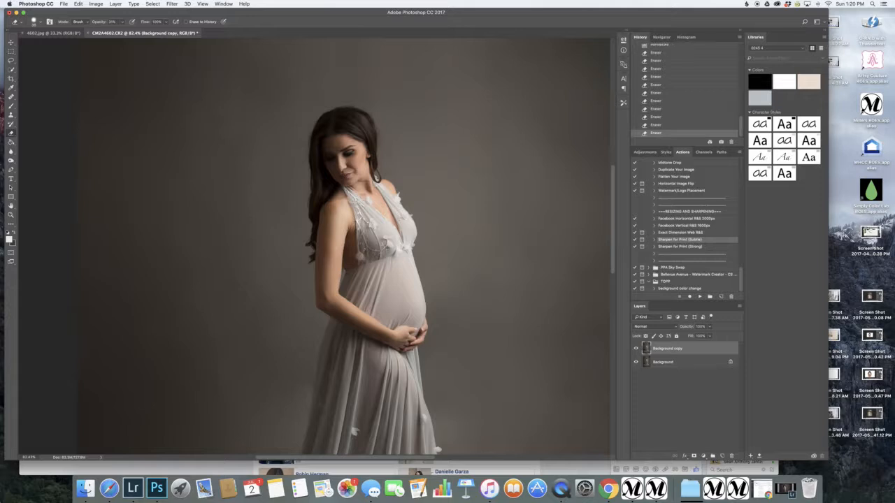
{"action": "scroll", "coordinate": [314, 245], "scroll_direction": "down", "scroll_amount": 6}
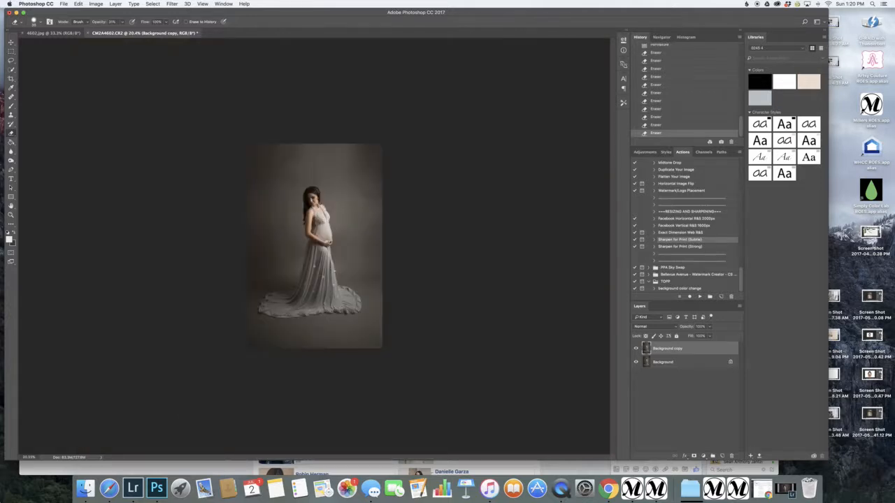
Run the Sharpen for Print (Subtle) action on the portrait, letting it flatten the image.
{"action": "scroll", "coordinate": [323, 246], "scroll_direction": "up", "scroll_amount": 3}
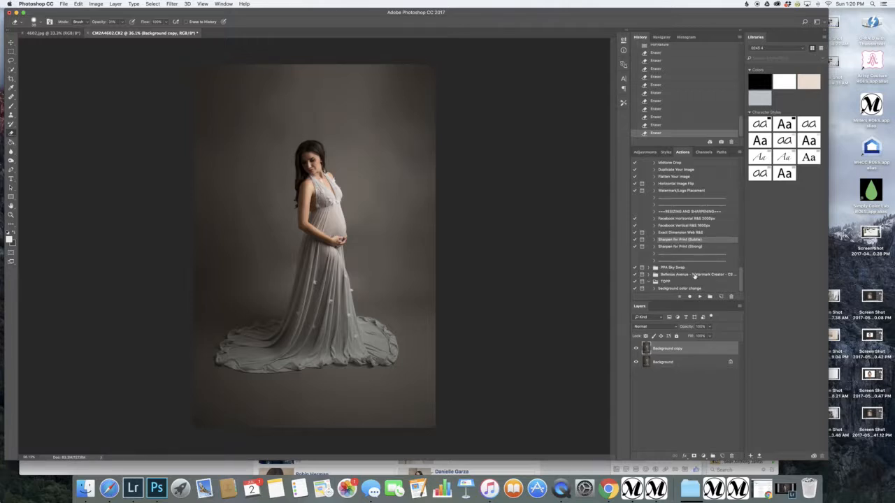
{"action": "scroll", "coordinate": [694, 273], "scroll_direction": "up", "scroll_amount": 6}
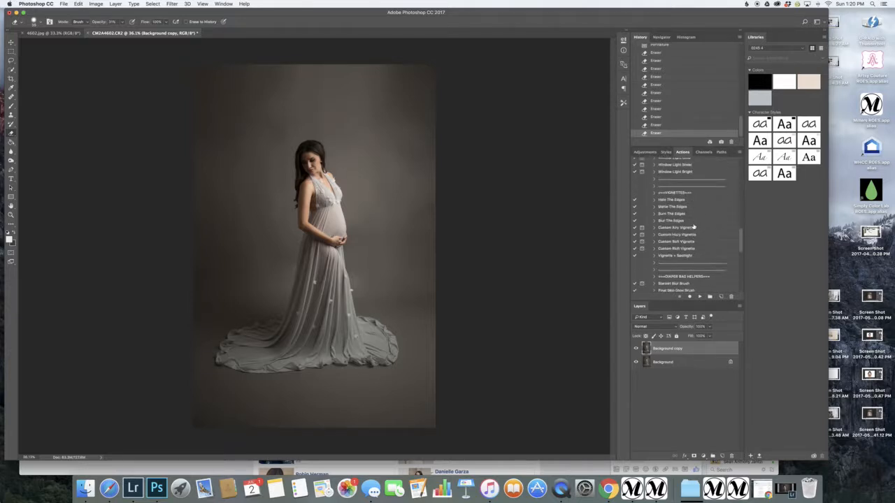
{"action": "scroll", "coordinate": [693, 226], "scroll_direction": "up", "scroll_amount": 8}
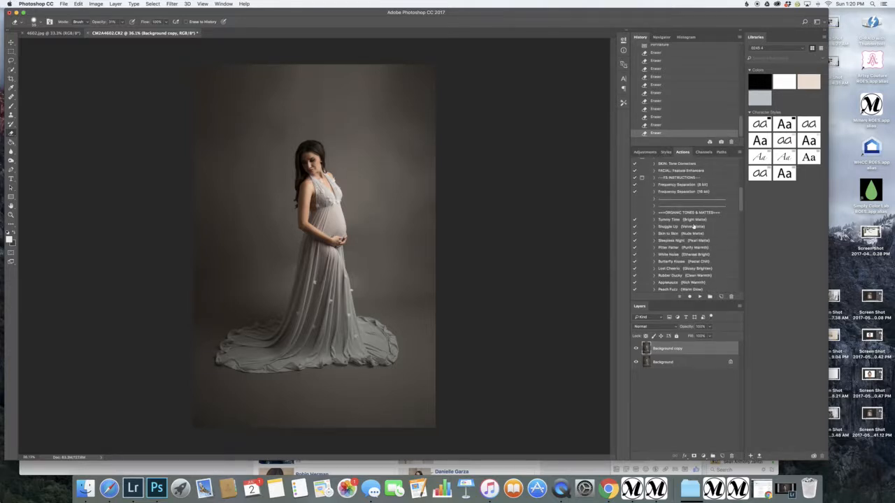
{"action": "scroll", "coordinate": [693, 226], "scroll_direction": "up", "scroll_amount": 8}
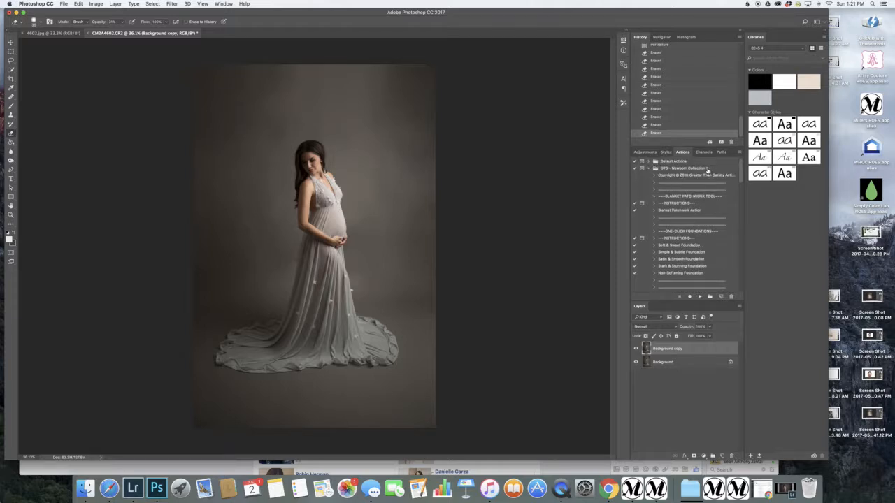
{"action": "scroll", "coordinate": [689, 259], "scroll_direction": "down", "scroll_amount": 15}
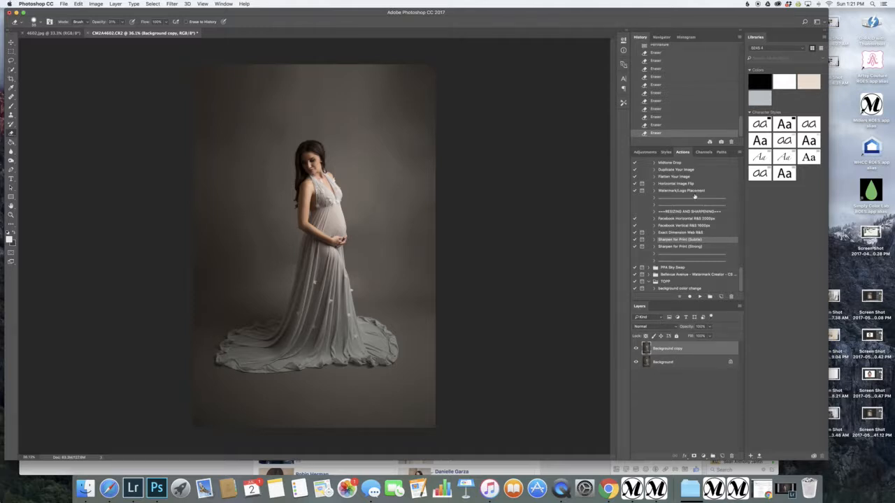
{"action": "left_click", "coordinate": [700, 296]}
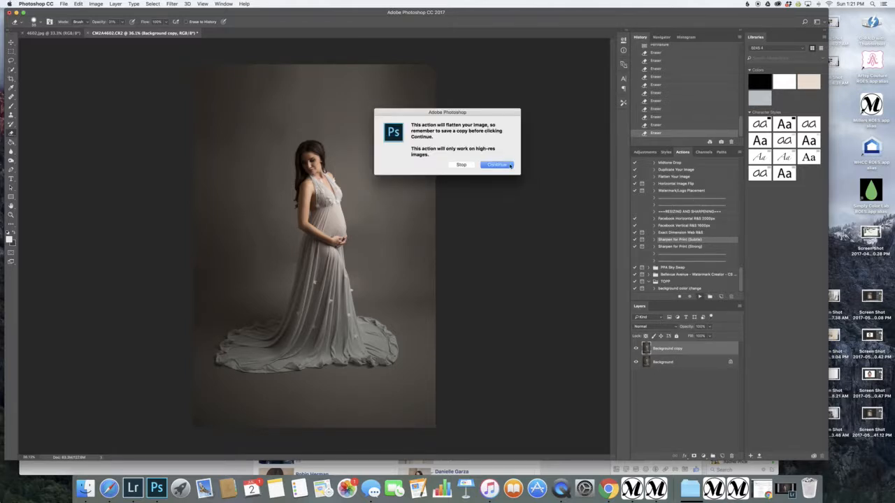
{"action": "left_click", "coordinate": [509, 165]}
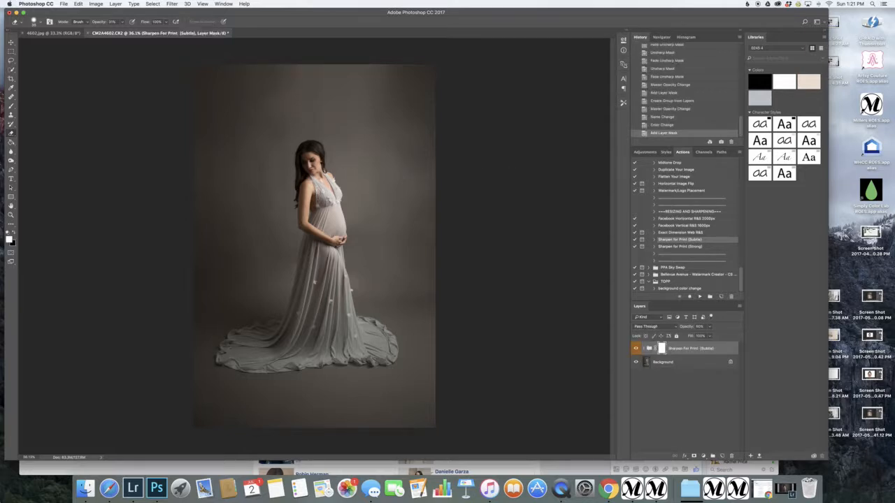
Compare the portrait with and without the Sharpen For Print (Subtle) group, examining the face and gown up close.
{"action": "scroll", "coordinate": [326, 166], "scroll_direction": "up", "scroll_amount": 6}
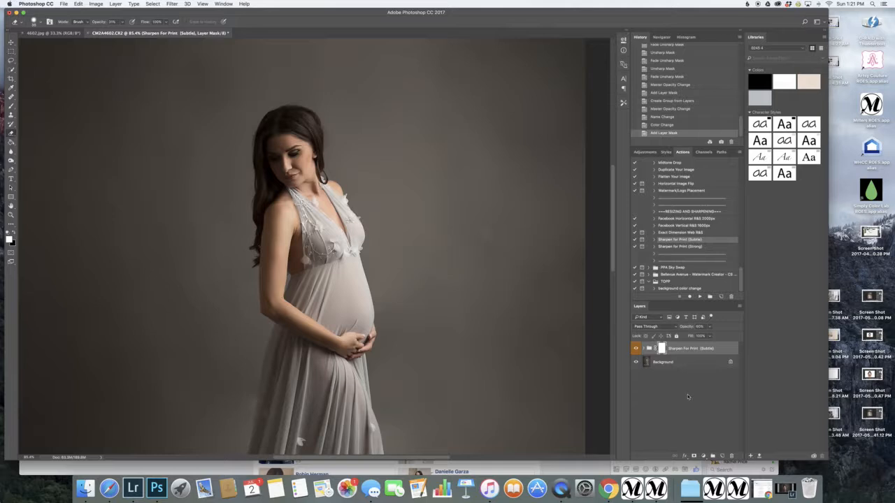
{"action": "left_click", "coordinate": [634, 348]}
{"action": "left_click", "coordinate": [635, 349]}
{"action": "scroll", "coordinate": [544, 339], "scroll_direction": "down", "scroll_amount": 7}
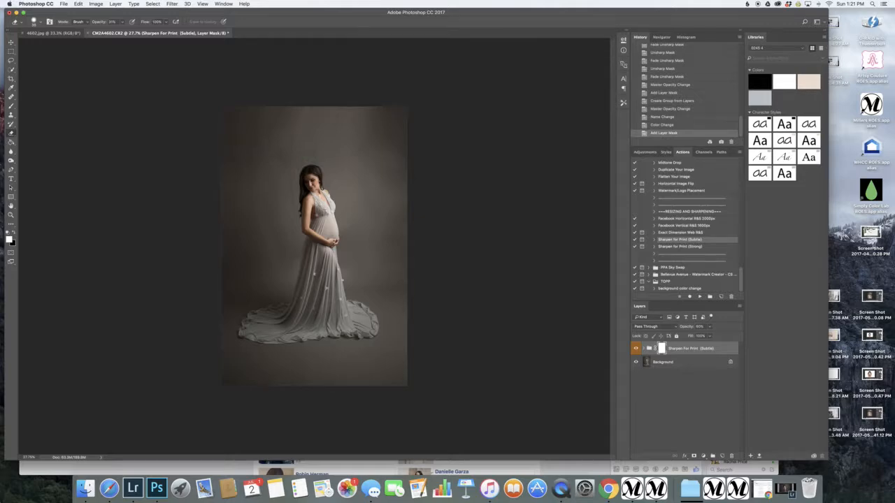
{"action": "scroll", "coordinate": [318, 197], "scroll_direction": "up", "scroll_amount": 7}
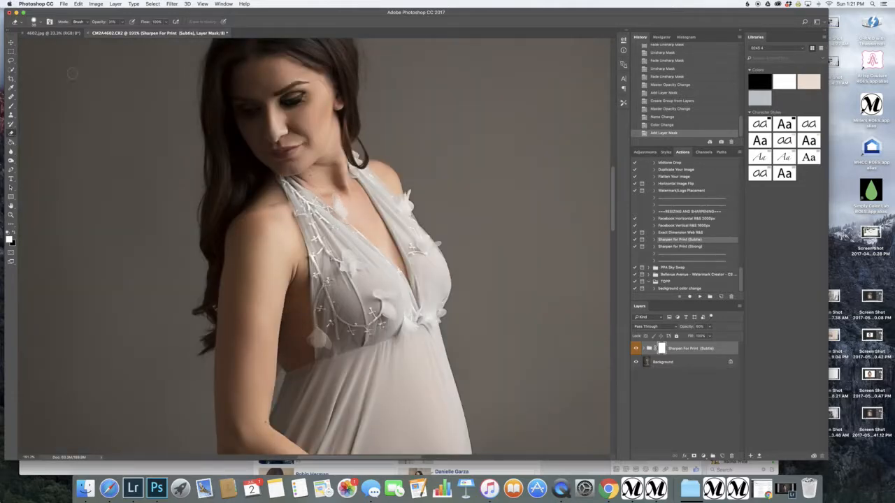
{"action": "scroll", "coordinate": [378, 265], "scroll_direction": "down", "scroll_amount": 4}
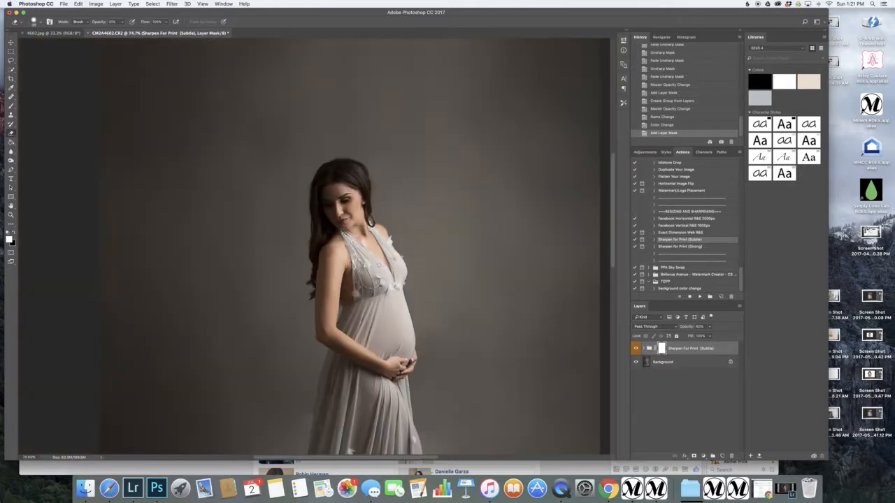
Flatten the sharpening group and the Background into a single layer.
{"action": "scroll", "coordinate": [379, 265], "scroll_direction": "down", "scroll_amount": 2}
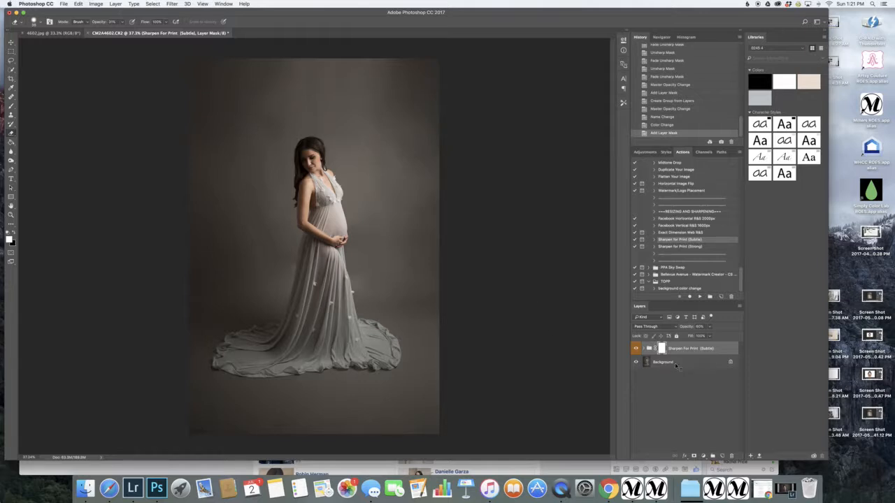
{"action": "right_click", "coordinate": [676, 364]}
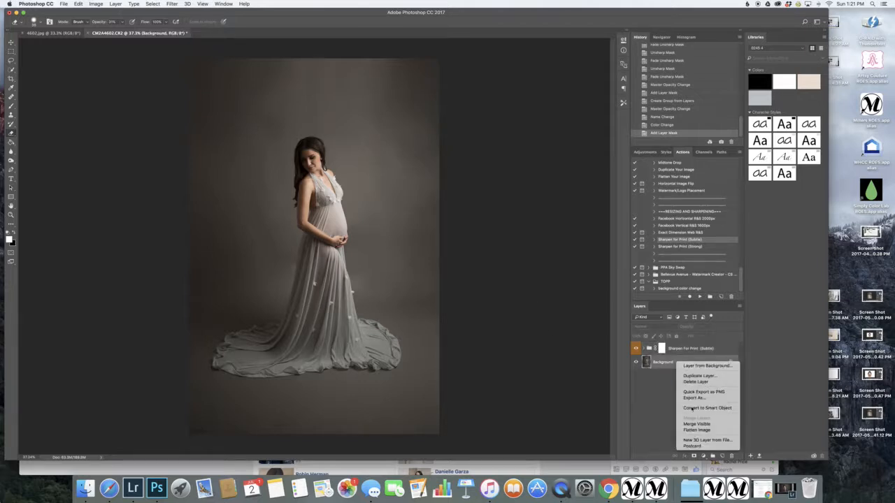
{"action": "left_click", "coordinate": [696, 430]}
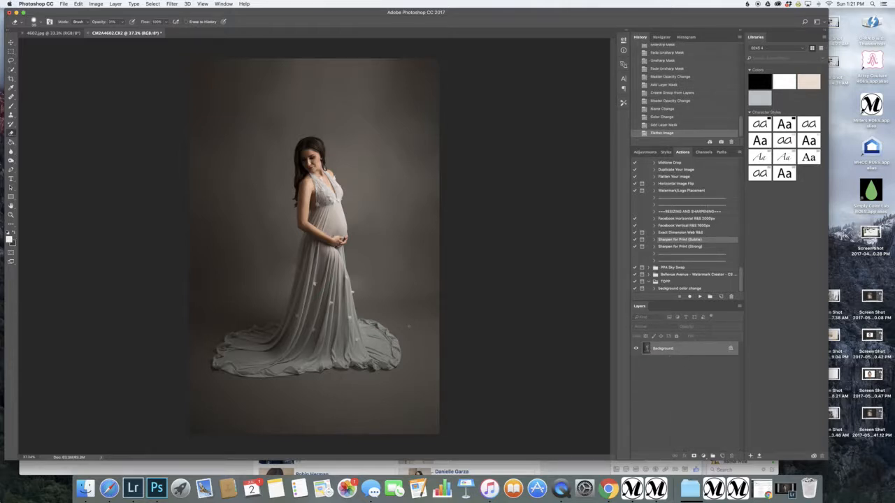
Open the textures Letters Fixed Grey.jpg and Grey Anne.jpg together from the KCC Textures folder inside Overlays.
{"action": "key", "text": "super+o"}
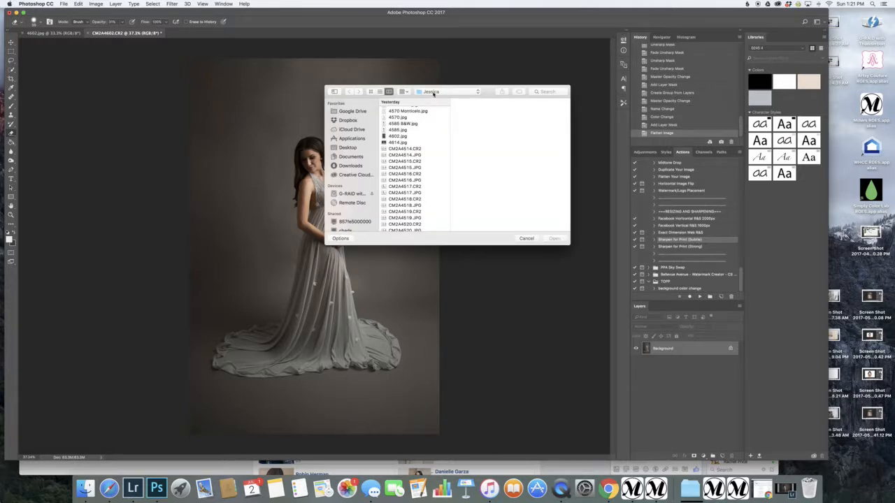
{"action": "left_click", "coordinate": [433, 93]}
{"action": "left_click", "coordinate": [456, 114]}
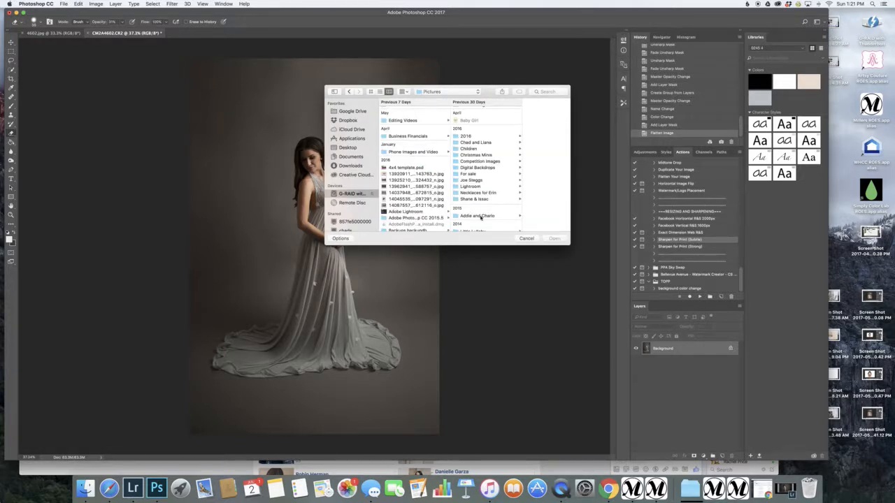
{"action": "scroll", "coordinate": [480, 217], "scroll_direction": "down", "scroll_amount": 5}
{"action": "left_click", "coordinate": [481, 205]}
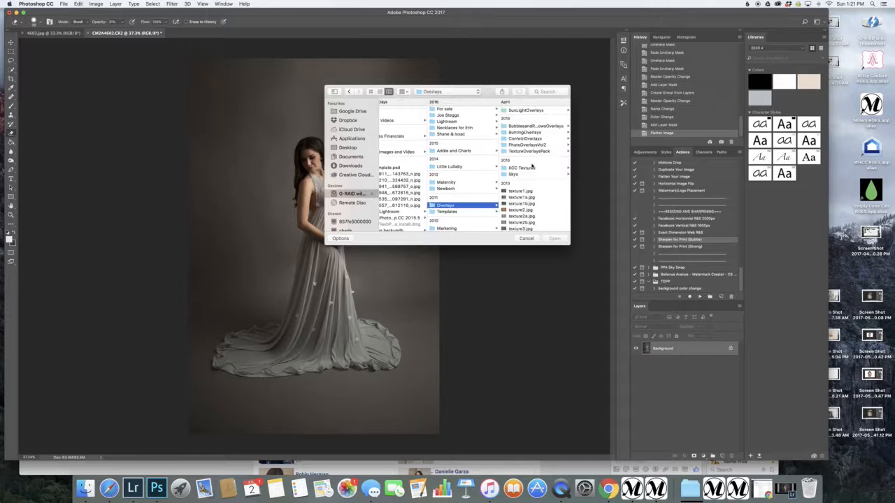
{"action": "left_click", "coordinate": [533, 168]}
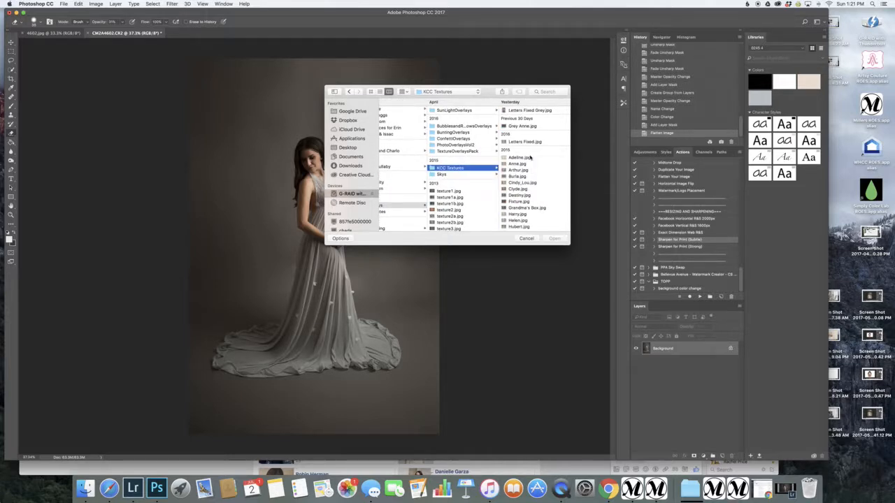
{"action": "left_click", "coordinate": [528, 127]}
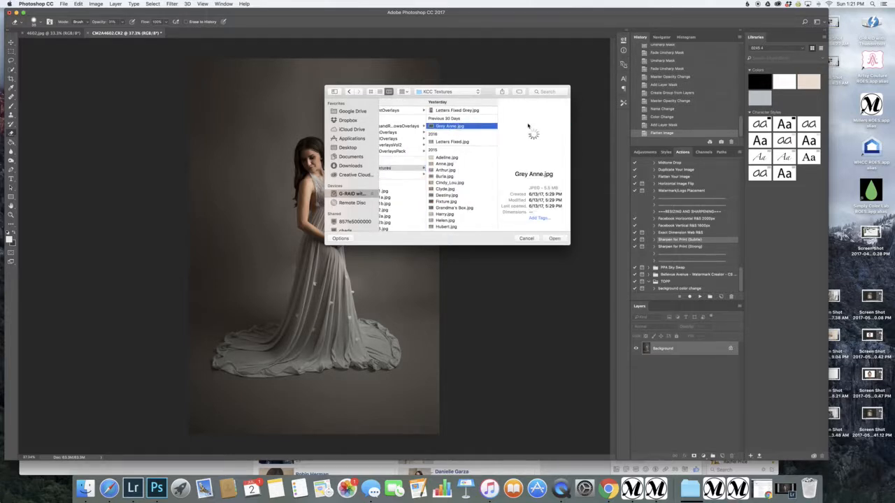
{"action": "left_click", "coordinate": [480, 112], "text": "shift"}
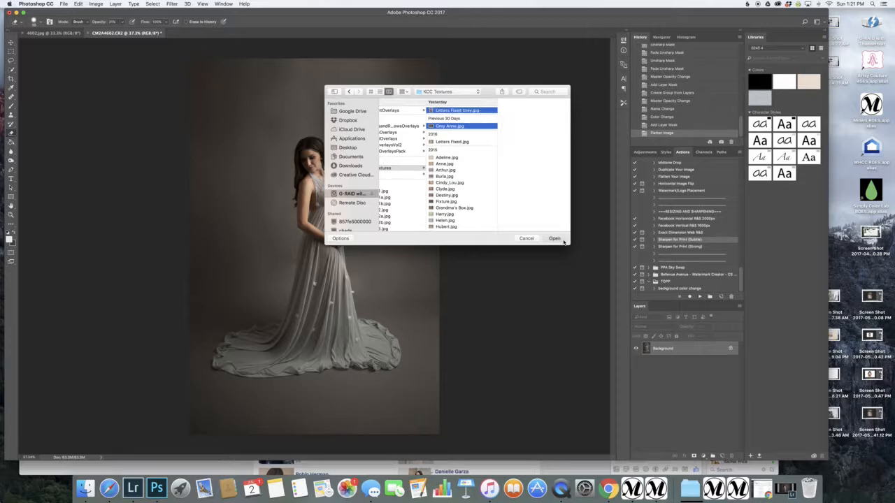
{"action": "left_click", "coordinate": [555, 238]}
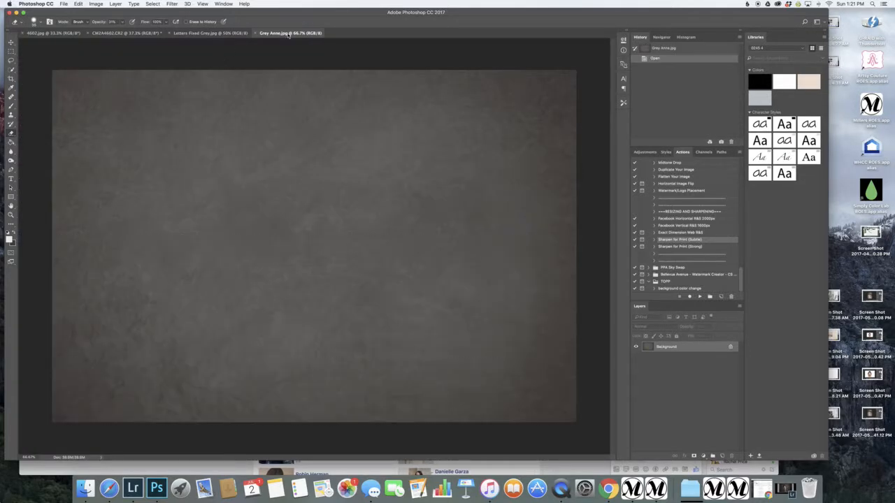
Float both texture images in separate windows and move the Grey Anne texture into the portrait document as a new layer.
{"action": "left_click_drag", "start_coordinate": [210, 33], "coordinate": [686, 24]}
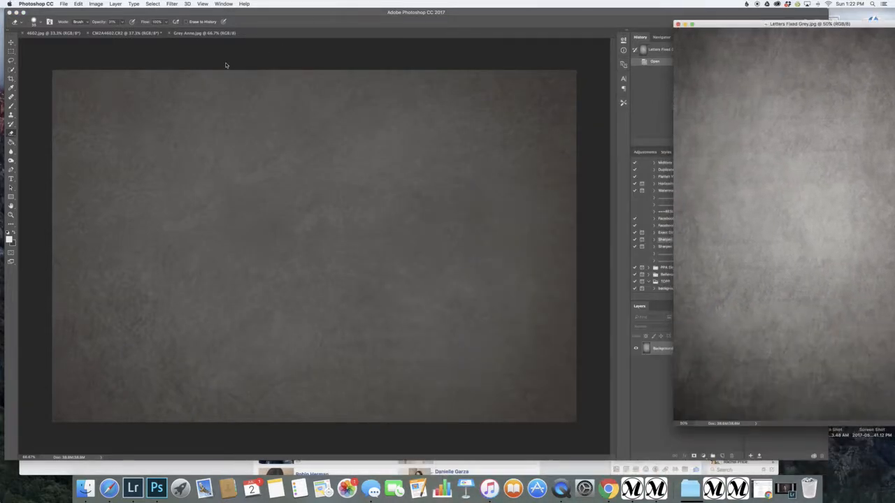
{"action": "left_click", "coordinate": [196, 34]}
{"action": "mouse_move", "coordinate": [196, 33]}
{"action": "left_mouse_down"}
{"action": "mouse_move", "coordinate": [227, 105]}
{"action": "mouse_move", "coordinate": [480, 131]}
{"action": "mouse_move", "coordinate": [686, 103]}
{"action": "left_mouse_up"}
{"action": "key", "text": "v"}
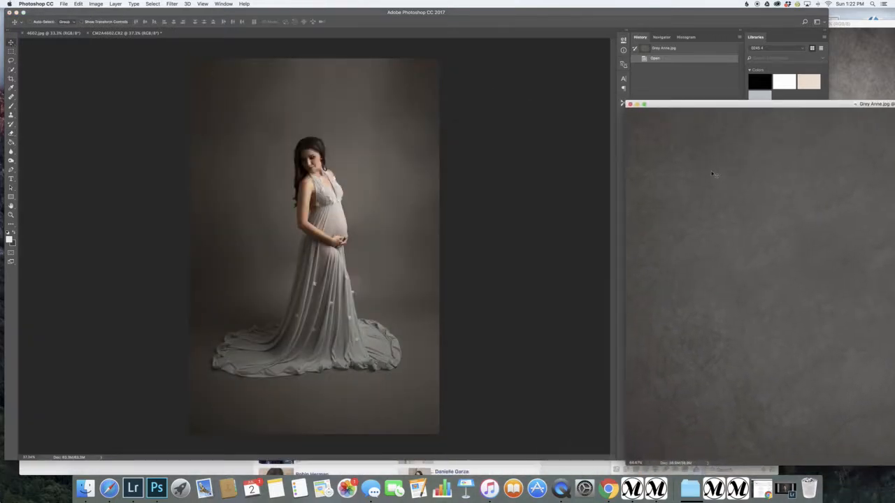
{"action": "left_click_drag", "start_coordinate": [298, 173], "coordinate": [298, 171]}
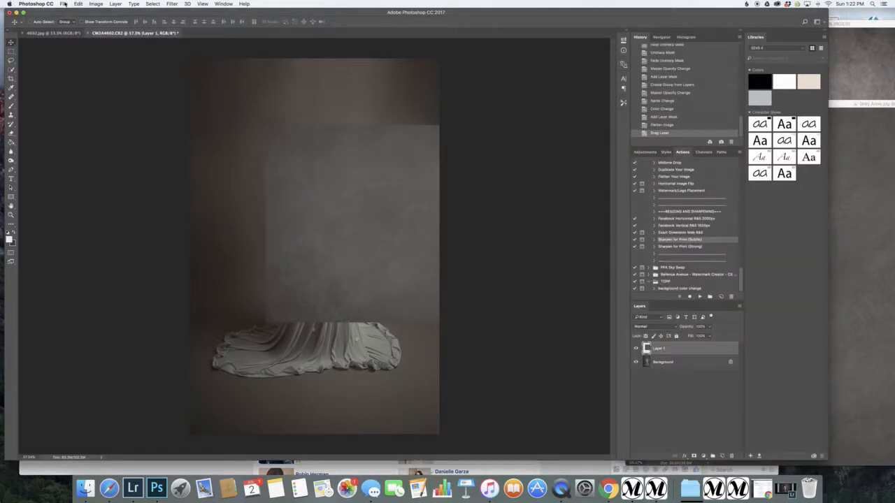
Rotate the texture layer 90° clockwise and move it to the upper-left corner of the portrait.
{"action": "left_click", "coordinate": [95, 3]}
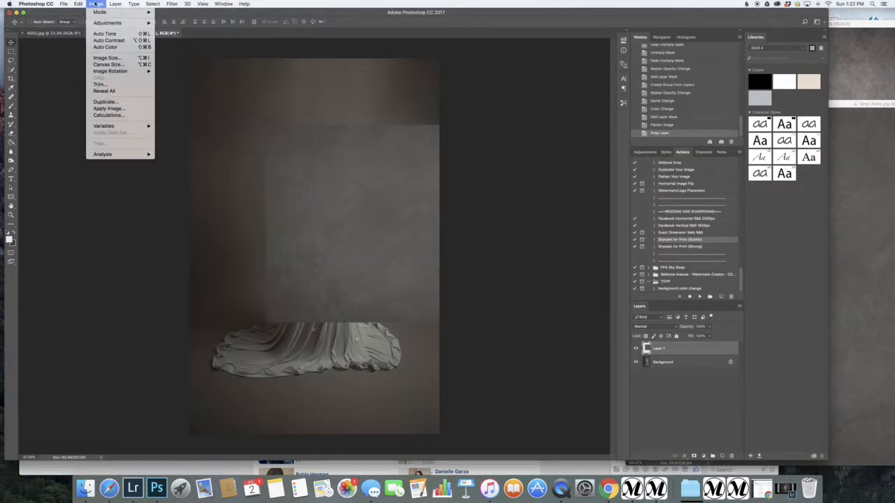
{"action": "mouse_move", "coordinate": [79, 3]}
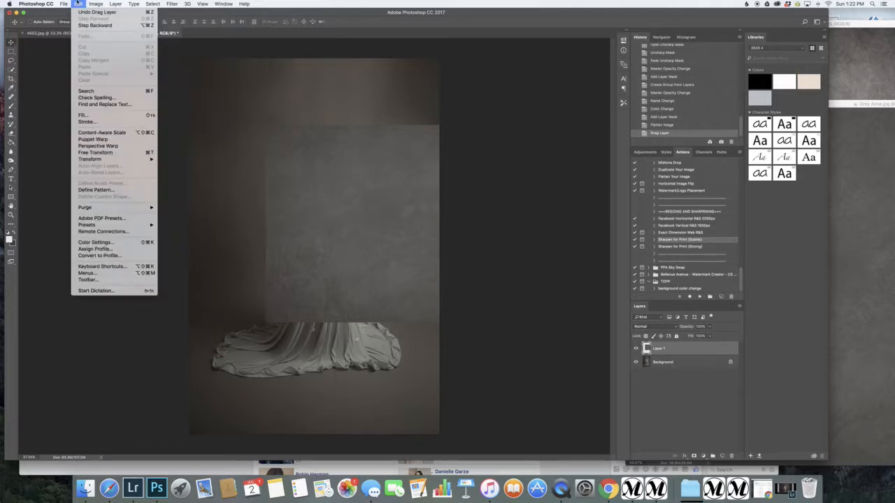
{"action": "mouse_move", "coordinate": [140, 159]}
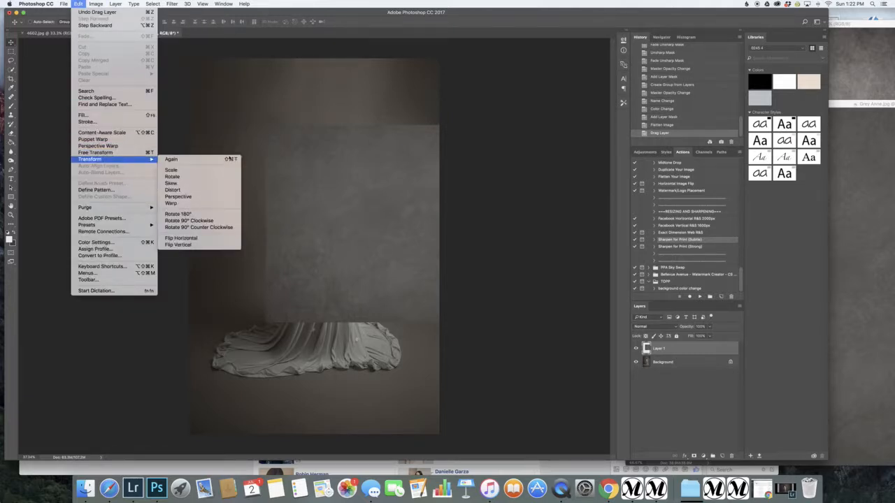
{"action": "left_click", "coordinate": [209, 221]}
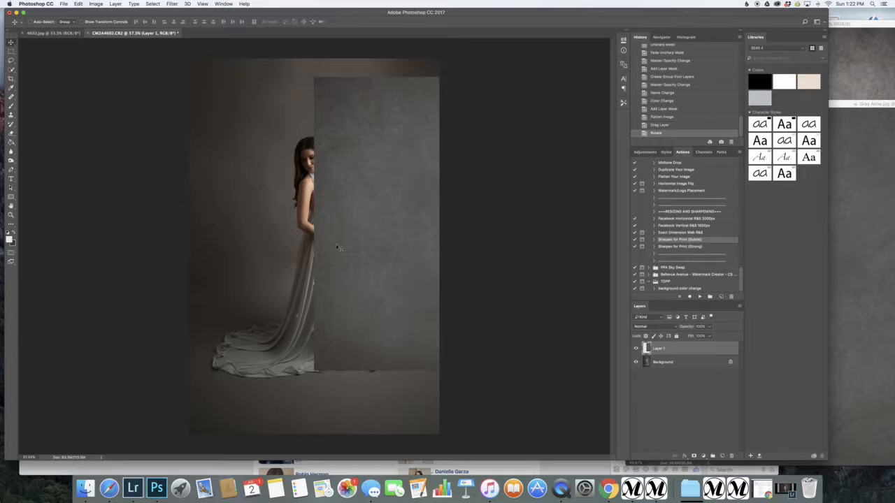
{"action": "left_click_drag", "start_coordinate": [339, 248], "coordinate": [239, 213]}
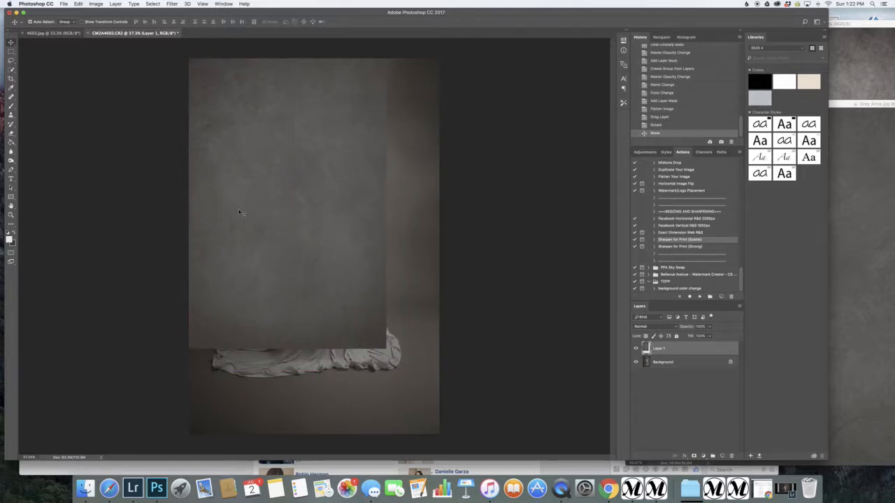
Scale the texture layer with Free Transform so it covers the entire portrait canvas.
{"action": "key", "text": "super+t"}
{"action": "left_click_drag", "start_coordinate": [386, 349], "coordinate": [439, 433]}
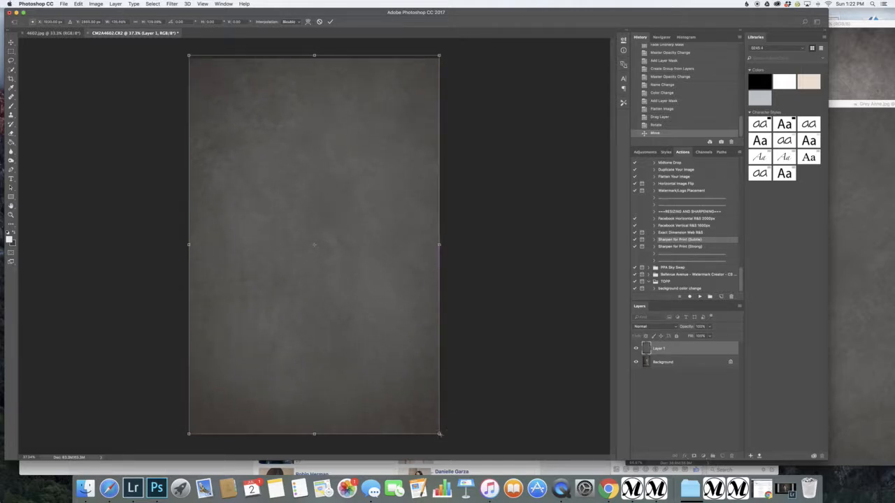
{"action": "key", "text": "Return"}
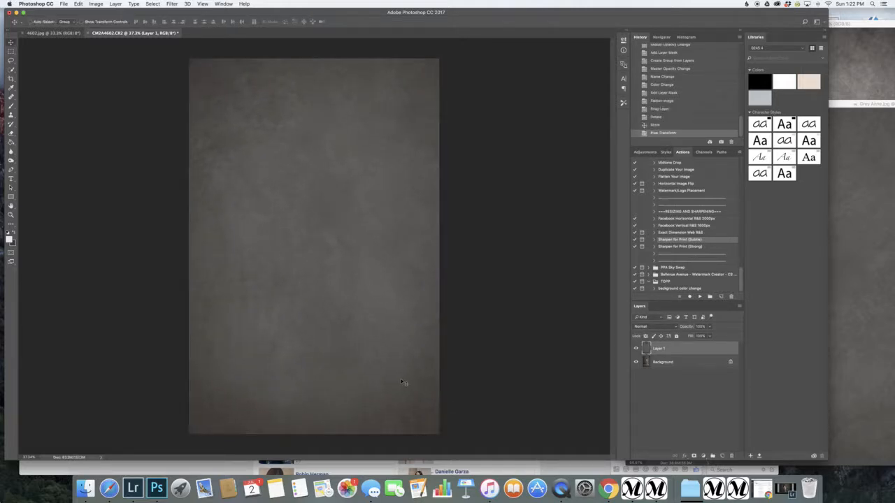
Compare the portrait with the texture layer hidden and shown, and set the texture layer's opacity to 40% in its blending options.
{"action": "left_click", "coordinate": [635, 349]}
{"action": "left_click", "coordinate": [636, 349]}
{"action": "double_click", "coordinate": [648, 348]}
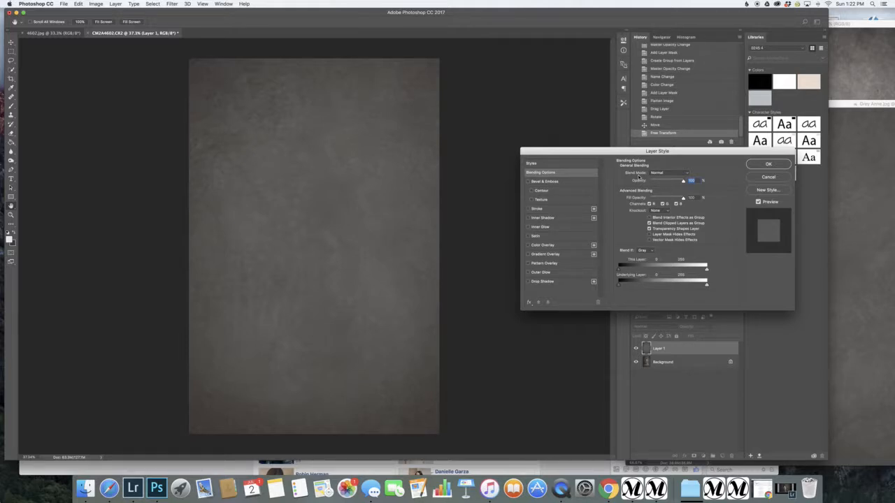
{"action": "type", "text": "40"}
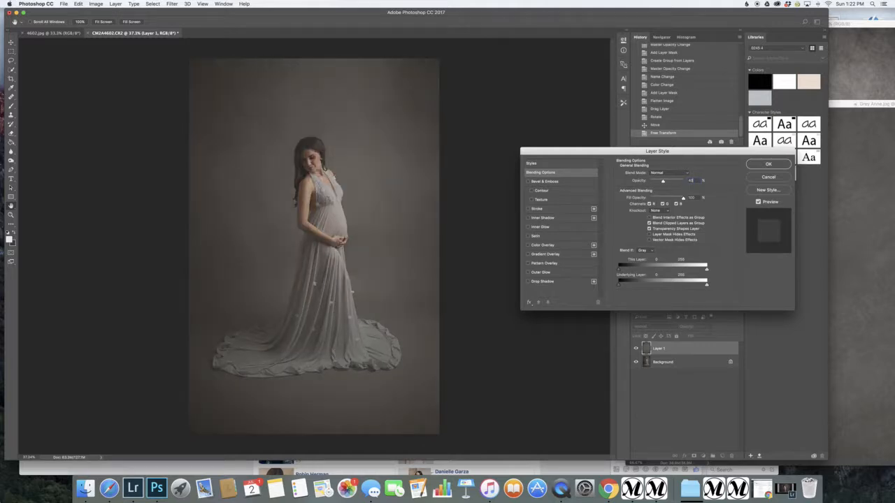
{"action": "key", "text": "Return"}
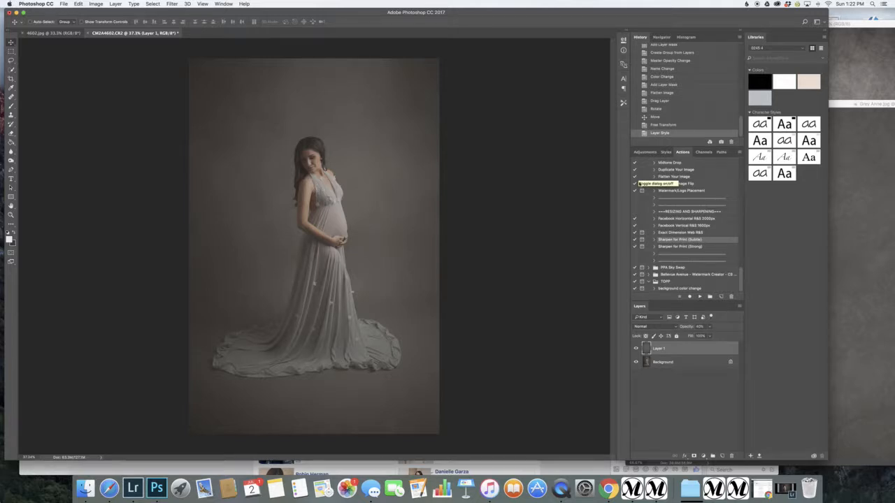
{"action": "double_click", "coordinate": [646, 349]}
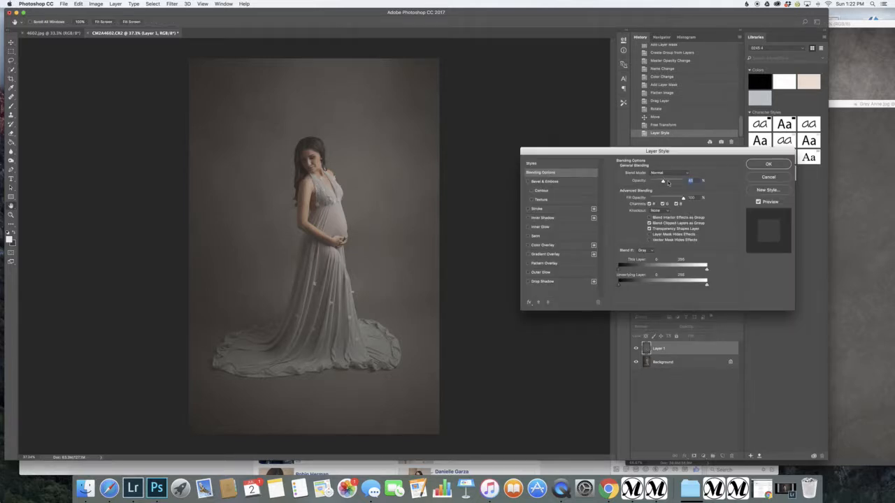
{"action": "mouse_move", "coordinate": [662, 182]}
{"action": "left_mouse_down"}
{"action": "mouse_move", "coordinate": [674, 182]}
{"action": "mouse_move", "coordinate": [663, 182]}
{"action": "left_mouse_up"}
{"action": "key", "text": "Return"}
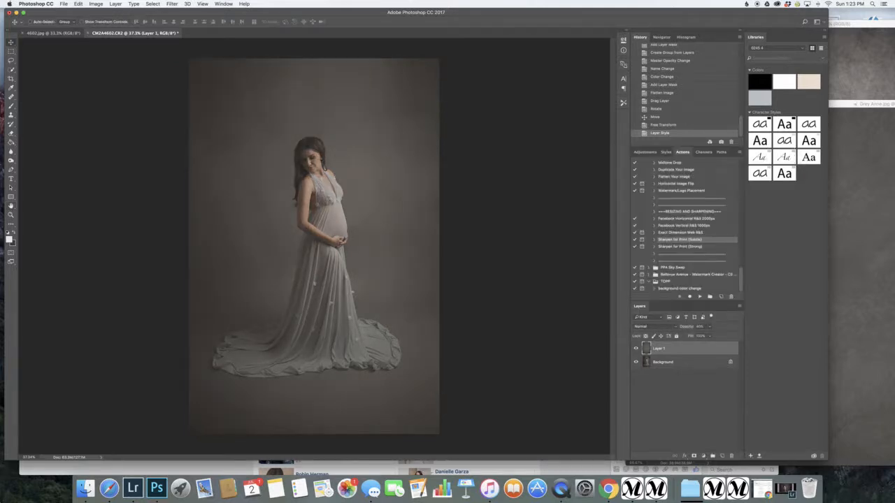
Add a layer mask to the texture layer and set up a smaller black brush at 62% opacity.
{"action": "left_click", "coordinate": [693, 457]}
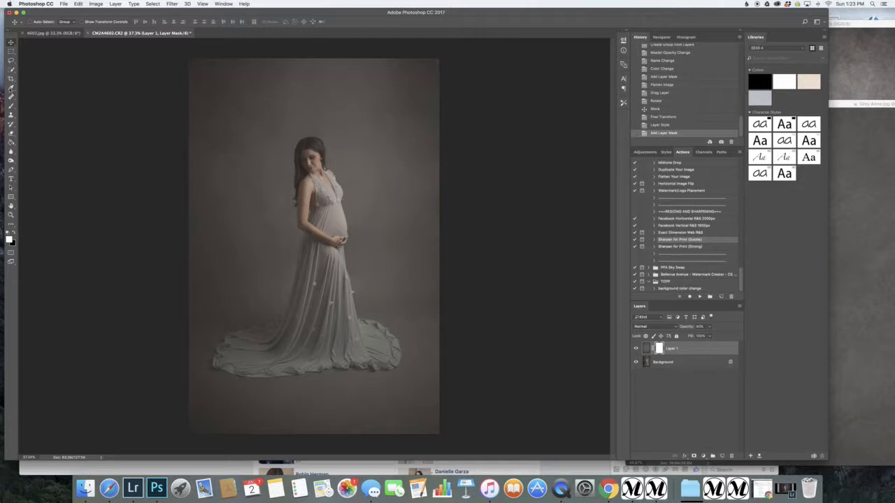
{"action": "left_click", "coordinate": [11, 106]}
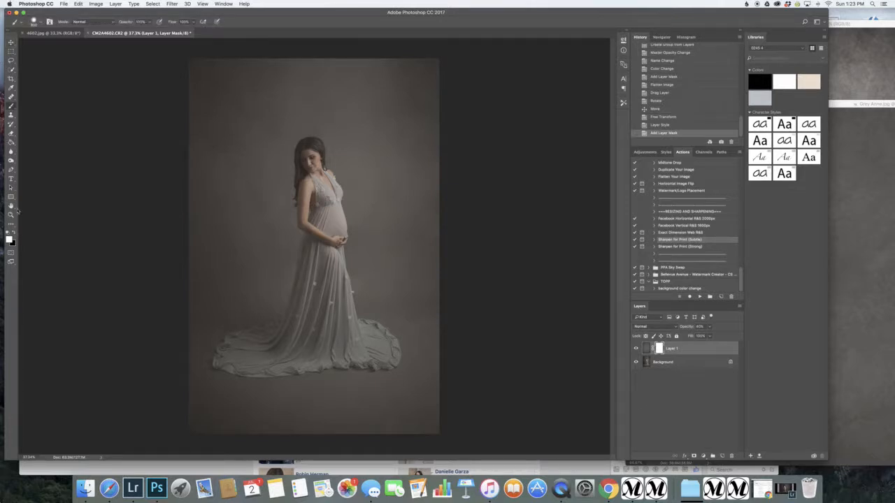
{"action": "left_click", "coordinate": [14, 232]}
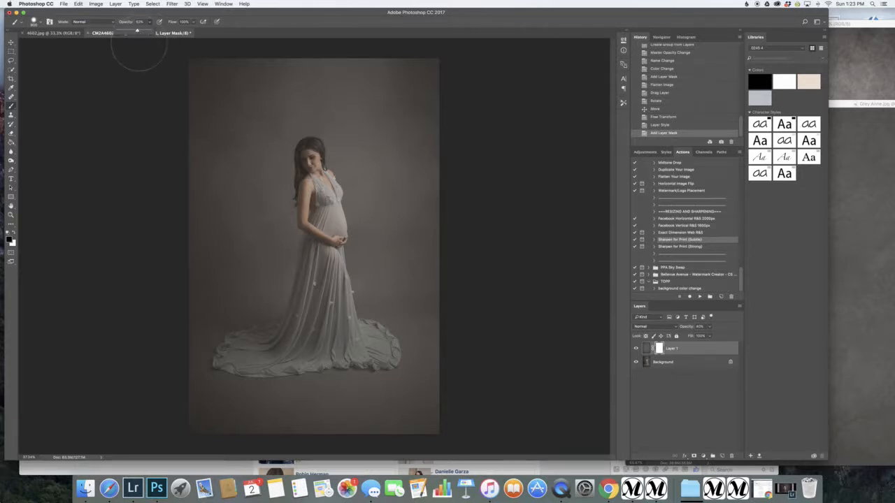
{"action": "key", "text": "bracketleft"}
{"action": "key", "text": "bracketleft"}
{"action": "key", "text": "bracketleft"}
{"action": "key", "text": "bracketleft"}
{"action": "key", "text": "bracketleft"}
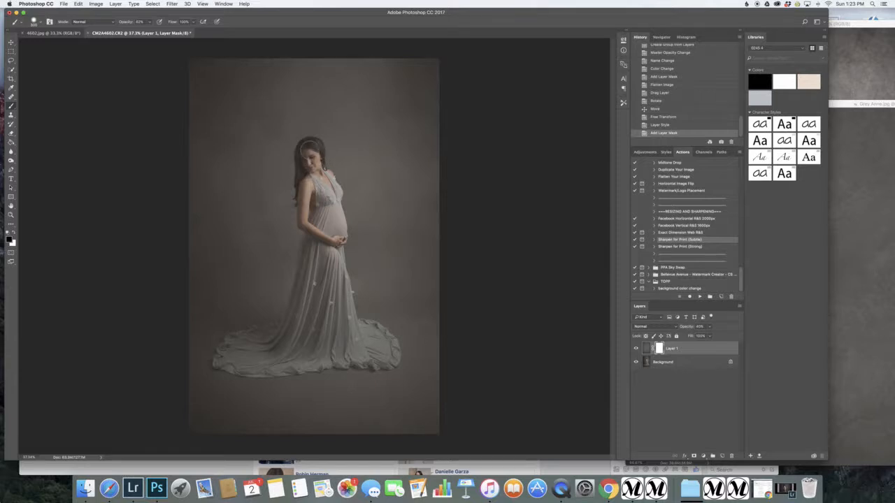
Paint on the mask over the woman's face, hair, neck and shoulder to remove the texture there.
{"action": "left_click", "coordinate": [308, 148]}
{"action": "left_click", "coordinate": [309, 147]}
{"action": "left_click", "coordinate": [311, 150]}
{"action": "left_click", "coordinate": [313, 167]}
{"action": "left_click", "coordinate": [314, 175]}
{"action": "left_click", "coordinate": [309, 159]}
{"action": "left_click", "coordinate": [308, 163]}
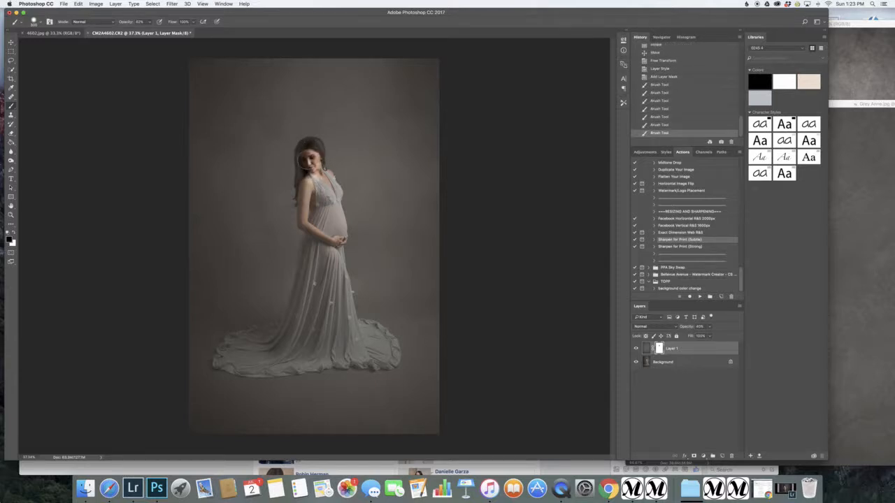
{"action": "left_click", "coordinate": [305, 158]}
{"action": "left_click", "coordinate": [306, 145]}
{"action": "mouse_move", "coordinate": [300, 150]}
{"action": "left_mouse_down"}
{"action": "mouse_move", "coordinate": [308, 196]}
{"action": "mouse_move", "coordinate": [326, 175]}
{"action": "left_mouse_up"}
{"action": "left_click", "coordinate": [317, 190]}
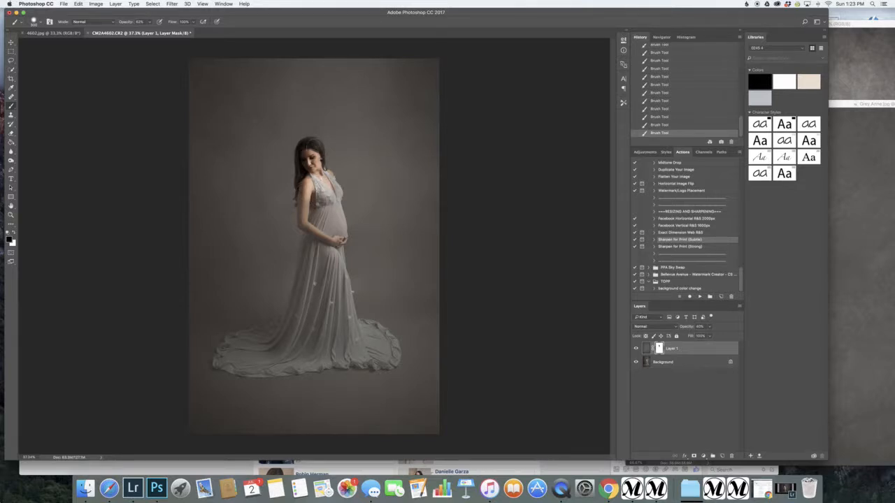
Paint the mask over the bodice, belly and gown down to the train to remove the texture there.
{"action": "left_click_drag", "start_coordinate": [334, 204], "coordinate": [332, 180]}
{"action": "left_click_drag", "start_coordinate": [323, 216], "coordinate": [316, 234]}
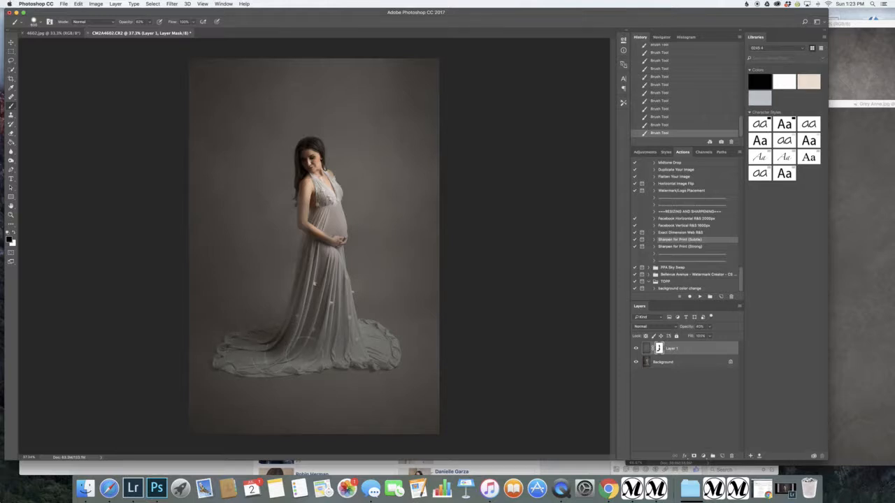
{"action": "left_click_drag", "start_coordinate": [357, 342], "coordinate": [370, 353]}
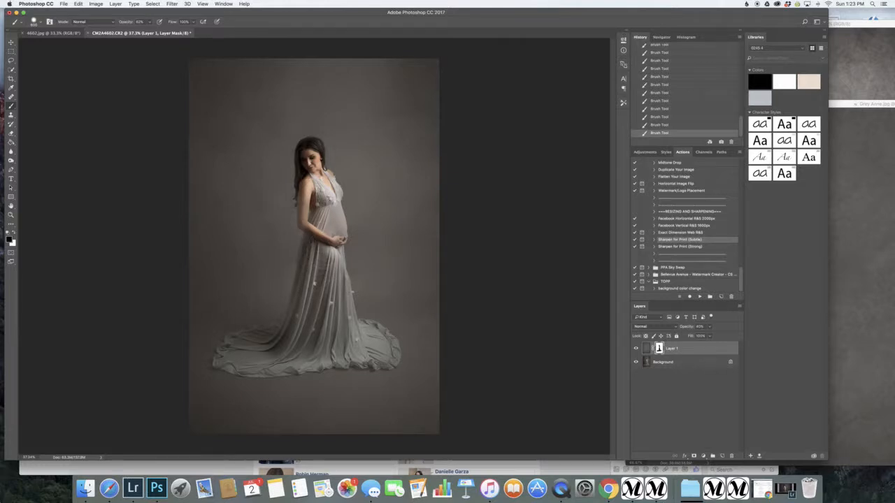
Paint a dab on the texture layer itself beside the gown, undo it and reselect the layer mask.
{"action": "left_click", "coordinate": [648, 350]}
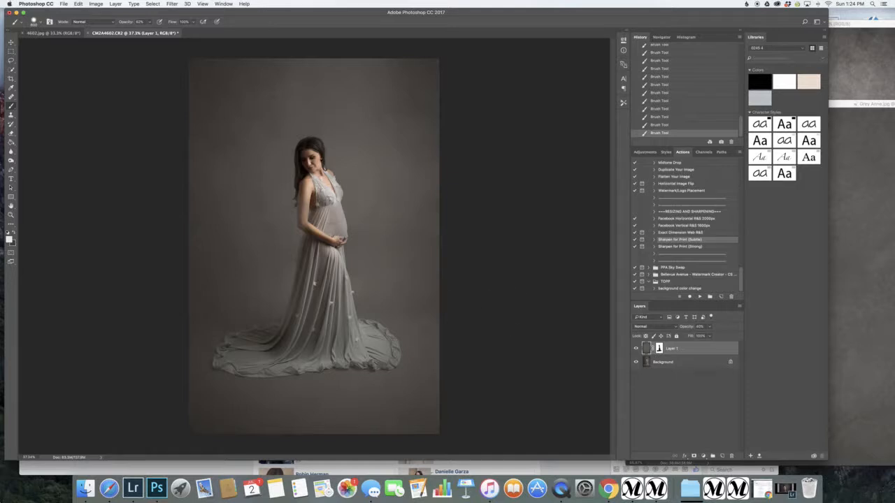
{"action": "left_click", "coordinate": [281, 306]}
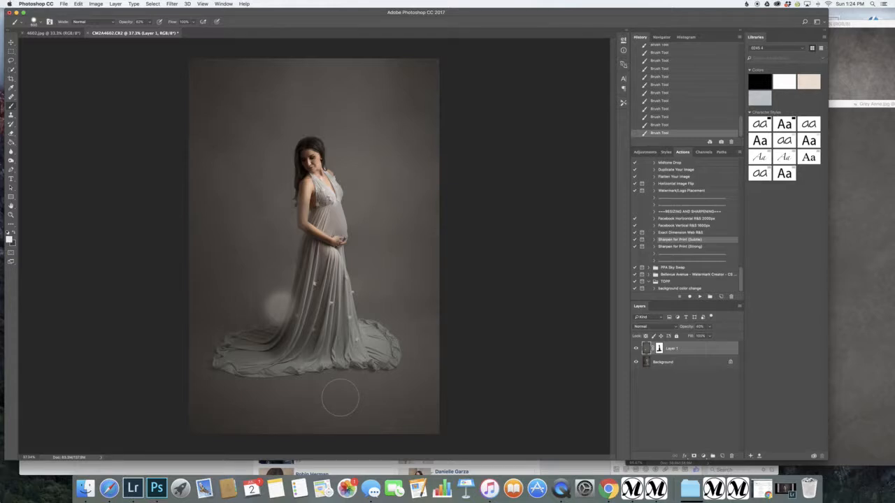
{"action": "left_click", "coordinate": [668, 125]}
{"action": "left_click", "coordinate": [659, 349]}
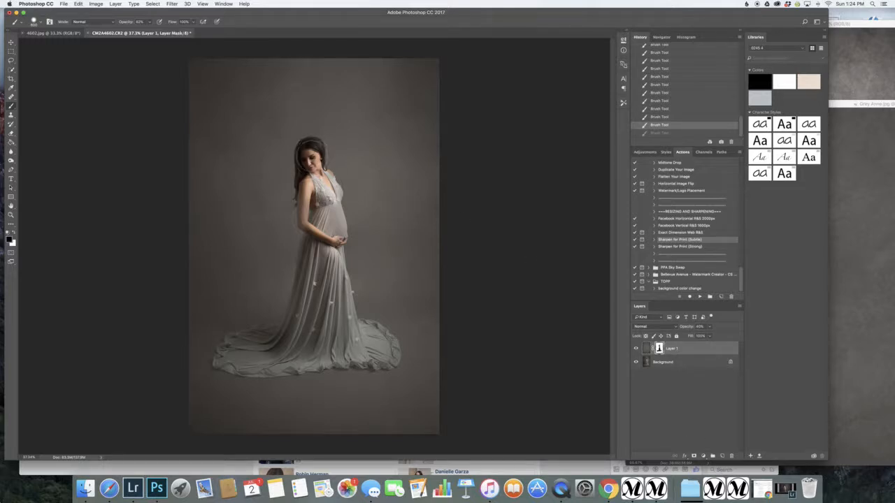
Mask the texture off the top of the head and check the hair, shoulder and arm for uneven masking.
{"action": "left_click", "coordinate": [306, 146]}
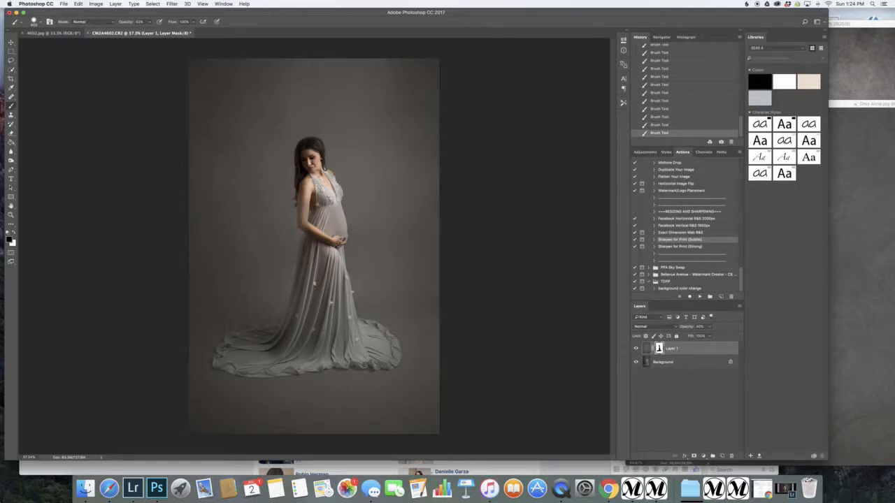
{"action": "scroll", "coordinate": [311, 153], "scroll_direction": "up", "scroll_amount": 3}
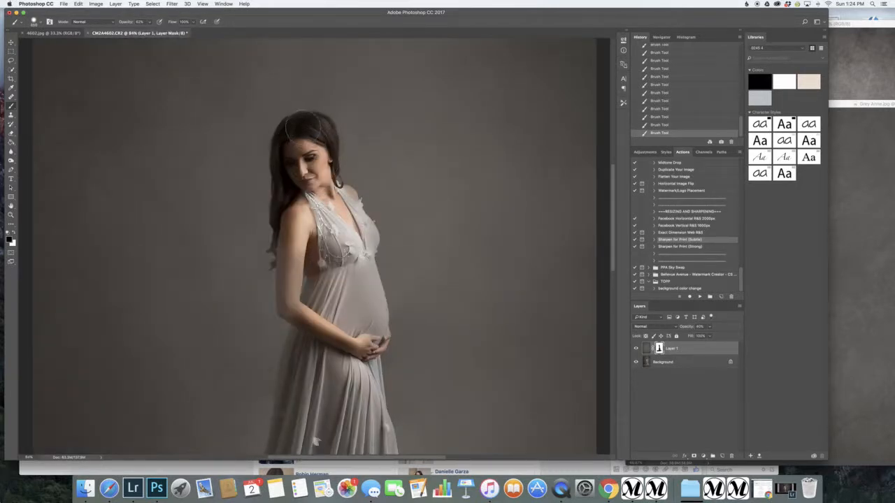
{"action": "scroll", "coordinate": [301, 140], "scroll_direction": "up", "scroll_amount": 3}
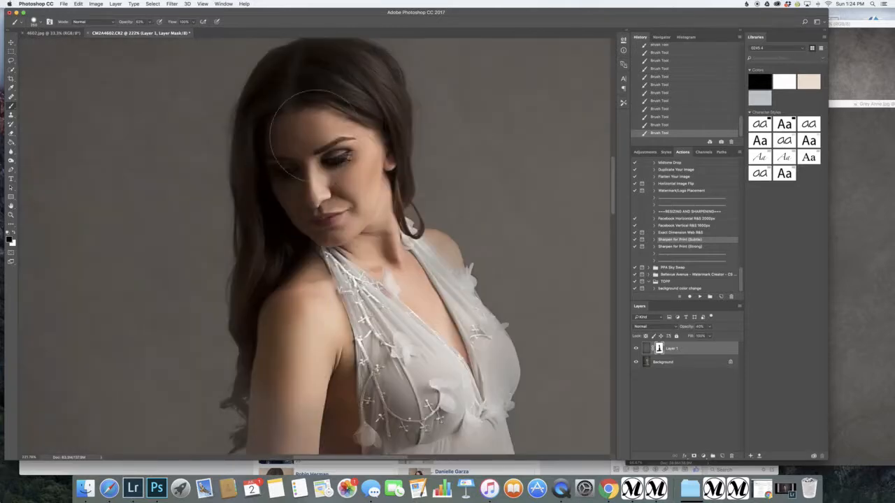
{"action": "scroll", "coordinate": [307, 133], "scroll_direction": "up", "scroll_amount": 4}
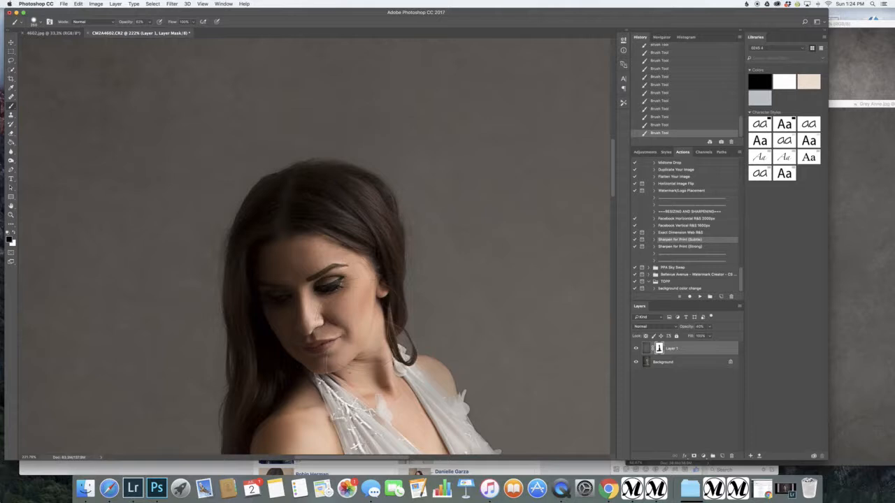
{"action": "scroll", "coordinate": [371, 353], "scroll_direction": "down", "scroll_amount": 4}
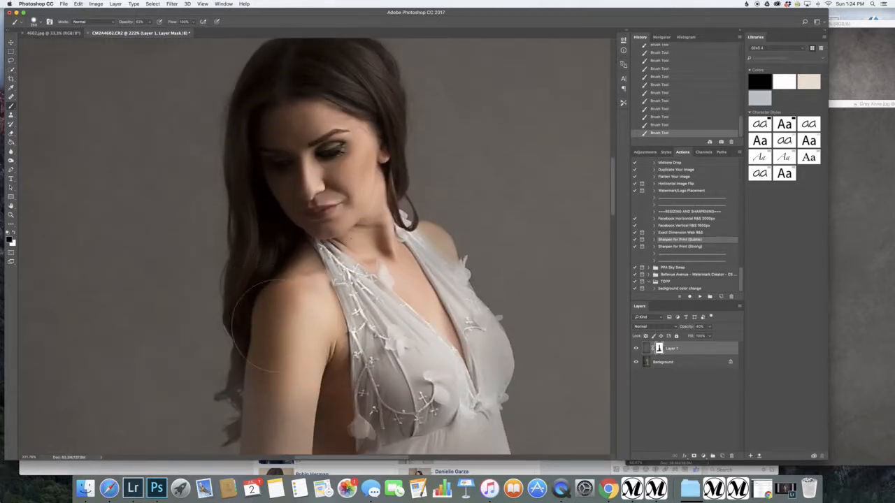
{"action": "scroll", "coordinate": [257, 327], "scroll_direction": "down", "scroll_amount": 4}
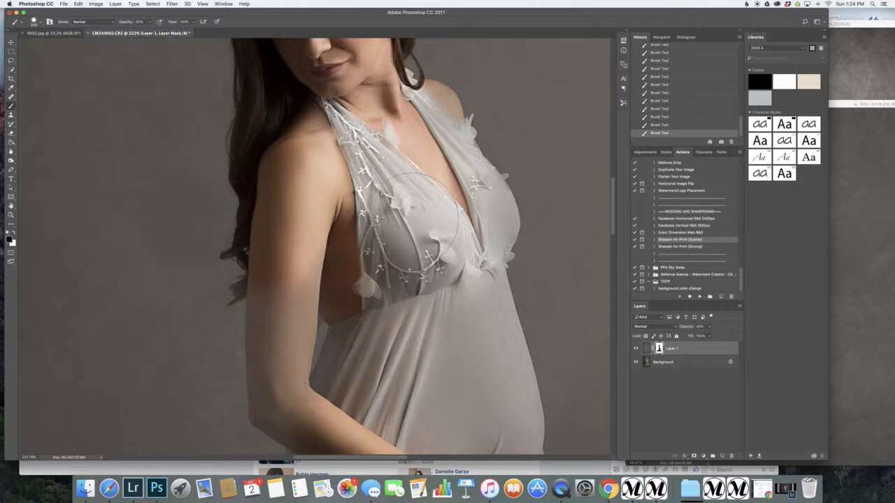
{"action": "scroll", "coordinate": [427, 210], "scroll_direction": "down", "scroll_amount": 3}
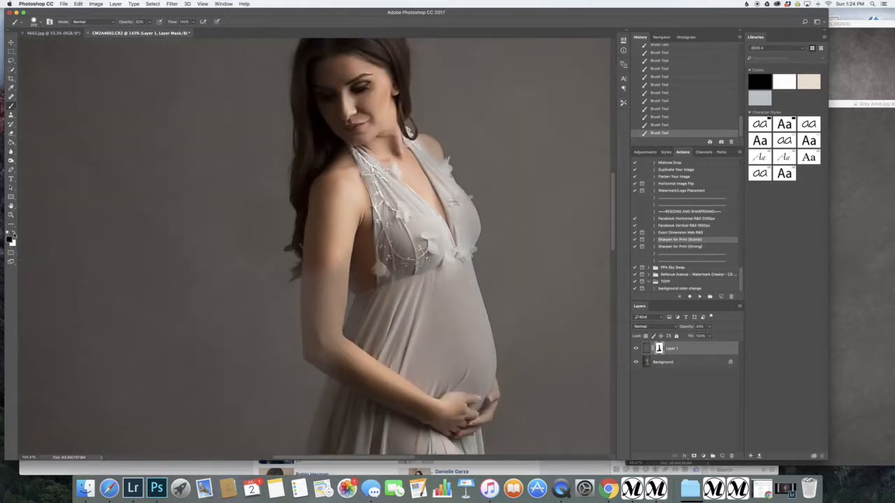
Mask the remaining texture off the upper arm and elbow with a smaller black brush.
{"action": "key", "text": "x"}
{"action": "left_click", "coordinate": [15, 236]}
{"action": "key", "text": "bracketleft"}
{"action": "key", "text": "bracketleft"}
{"action": "left_click_drag", "start_coordinate": [317, 279], "coordinate": [324, 328]}
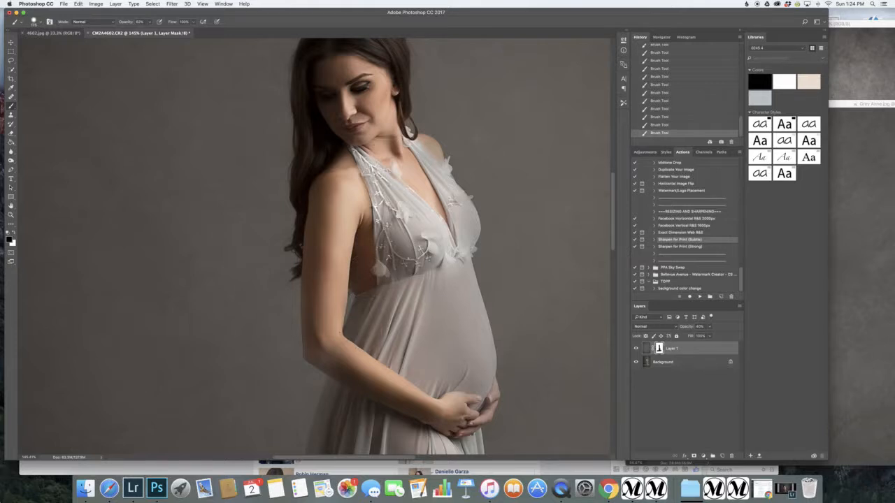
{"action": "left_click_drag", "start_coordinate": [321, 339], "coordinate": [358, 374]}
Mask the remaining texture off the belly, hands, skirt and the gown's train.
{"action": "mouse_move", "coordinate": [420, 183]}
{"action": "left_mouse_down"}
{"action": "mouse_move", "coordinate": [419, 172]}
{"action": "mouse_move", "coordinate": [444, 213]}
{"action": "mouse_move", "coordinate": [458, 416]}
{"action": "left_mouse_up"}
{"action": "left_click_drag", "start_coordinate": [420, 309], "coordinate": [388, 76]}
{"action": "mouse_move", "coordinate": [424, 187]}
{"action": "left_mouse_down"}
{"action": "mouse_move", "coordinate": [438, 183]}
{"action": "mouse_move", "coordinate": [374, 175]}
{"action": "left_mouse_up"}
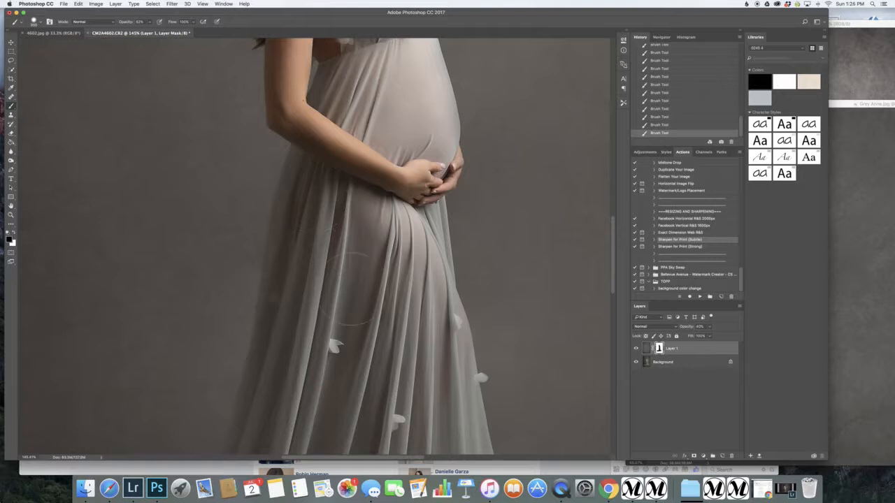
{"action": "scroll", "coordinate": [401, 337], "scroll_direction": "down", "scroll_amount": 4}
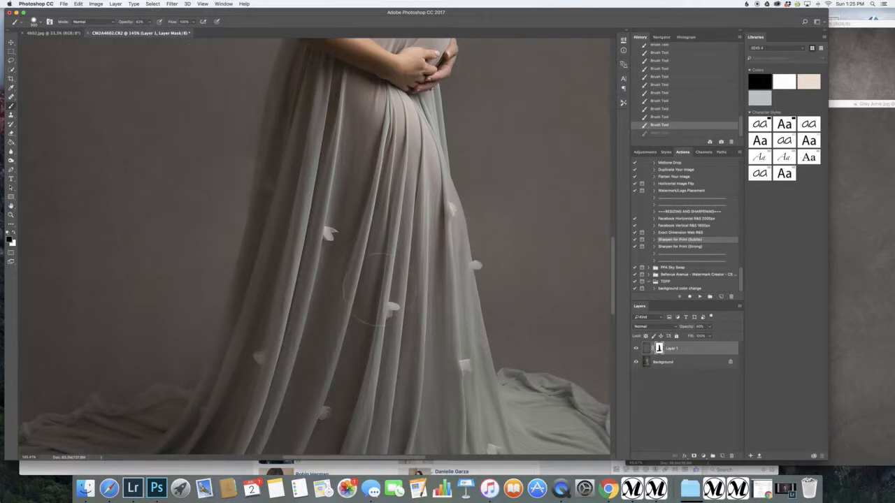
{"action": "scroll", "coordinate": [431, 232], "scroll_direction": "down", "scroll_amount": 3}
{"action": "scroll", "coordinate": [431, 233], "scroll_direction": "down", "scroll_amount": 4}
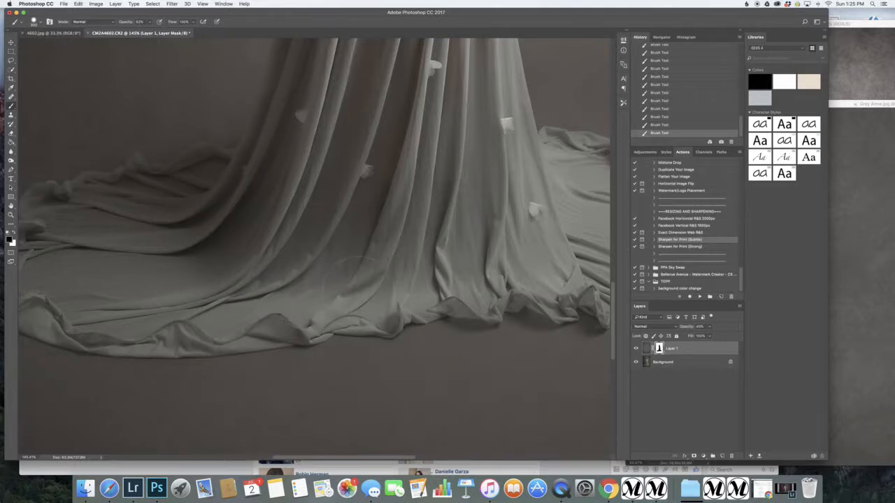
{"action": "scroll", "coordinate": [378, 294], "scroll_direction": "up", "scroll_amount": 2}
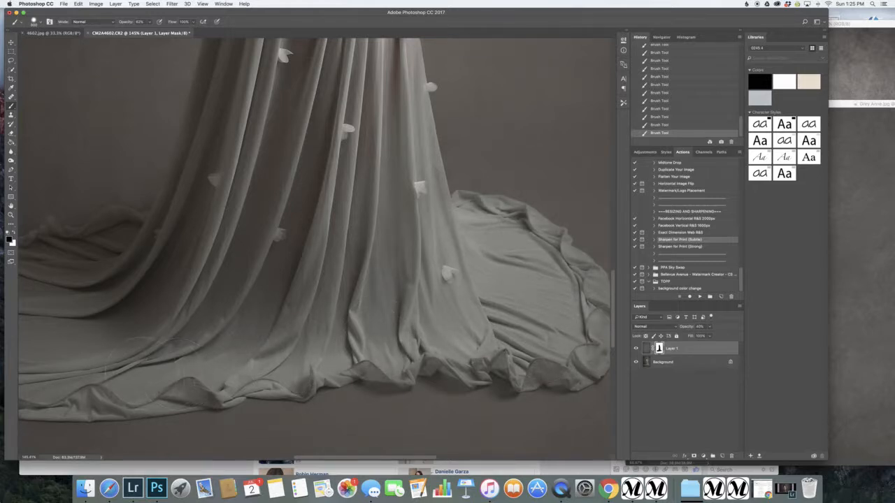
{"action": "key", "text": "super+0"}
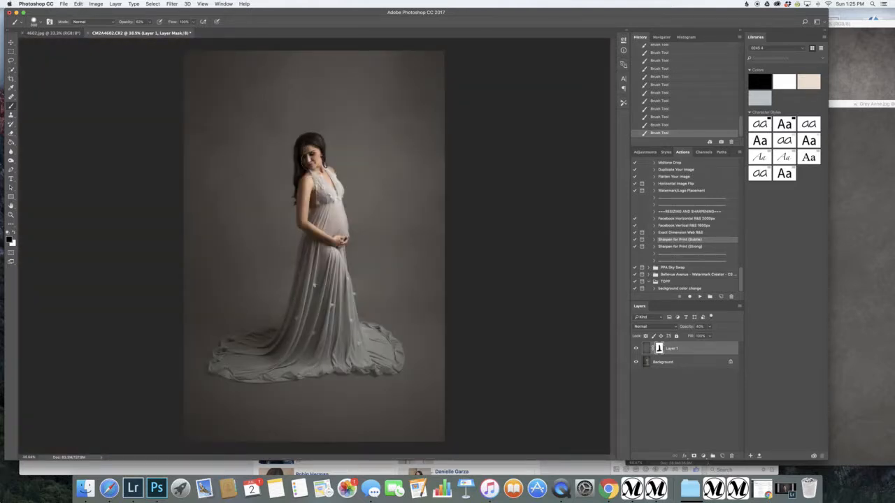
Switch the mask brush to white and lower its opacity to 10%.
{"action": "left_click", "coordinate": [11, 43]}
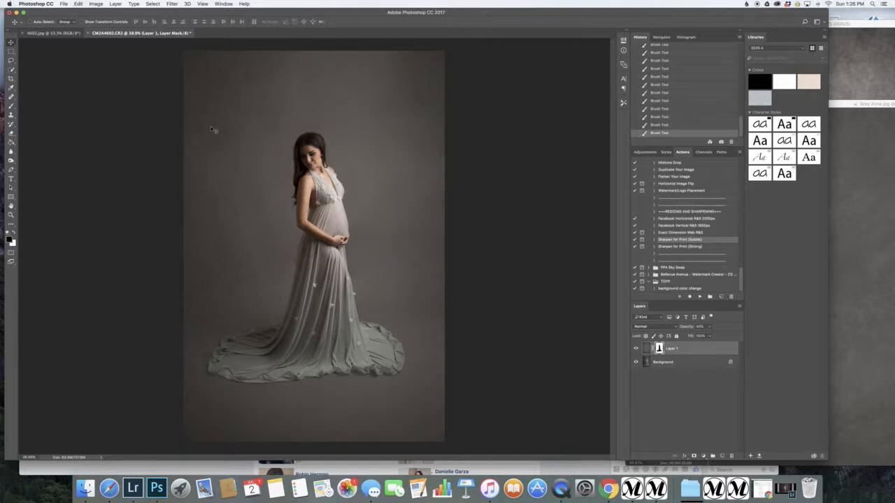
{"action": "left_click", "coordinate": [14, 233]}
{"action": "left_click", "coordinate": [12, 106]}
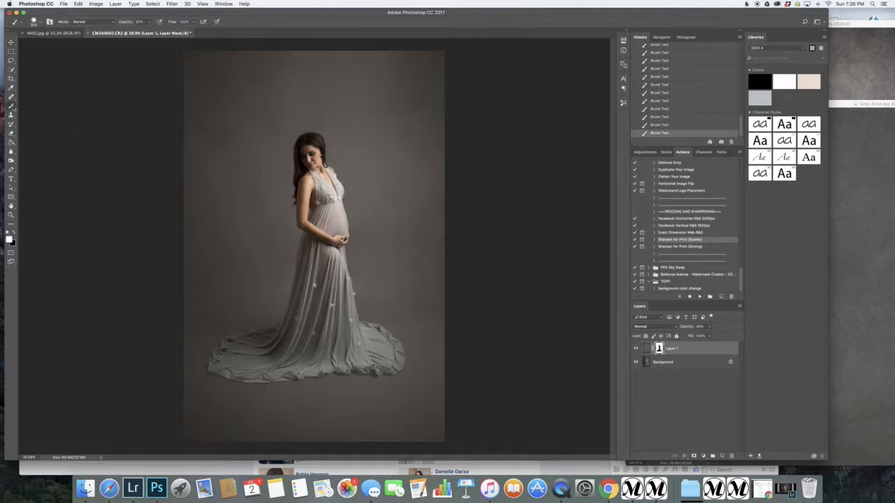
{"action": "left_click", "coordinate": [151, 25]}
{"action": "left_click", "coordinate": [132, 32]}
{"action": "key", "text": "Return"}
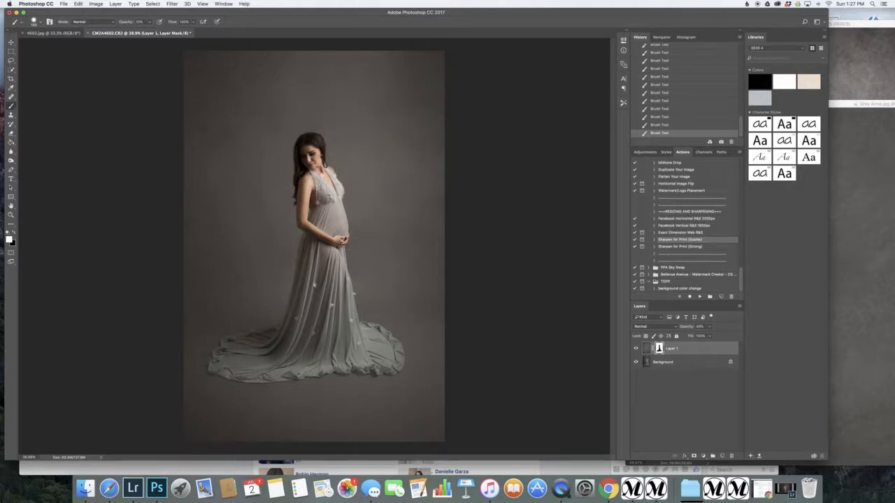
Switch the low-opacity brush to black and refine the mask along the arm, bodice, belly and gown edges.
{"action": "left_click", "coordinate": [14, 233]}
{"action": "scroll", "coordinate": [333, 190], "scroll_direction": "up", "scroll_amount": 10}
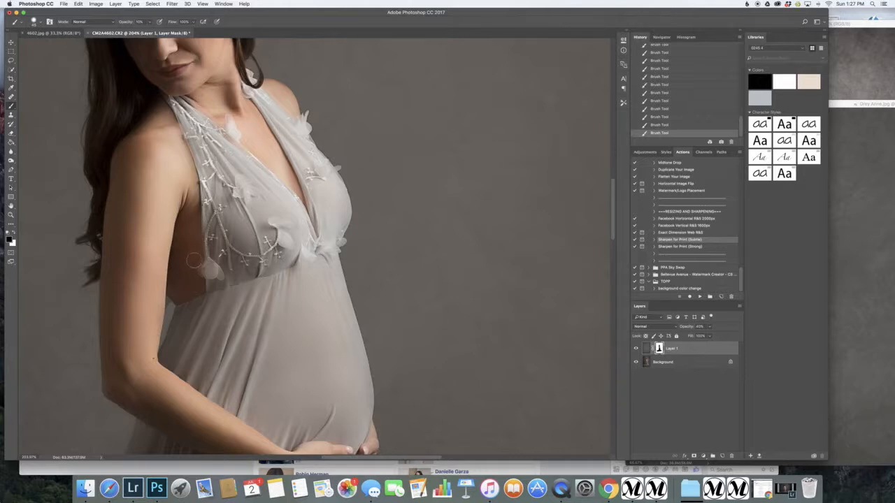
{"action": "scroll", "coordinate": [256, 305], "scroll_direction": "down", "scroll_amount": 5}
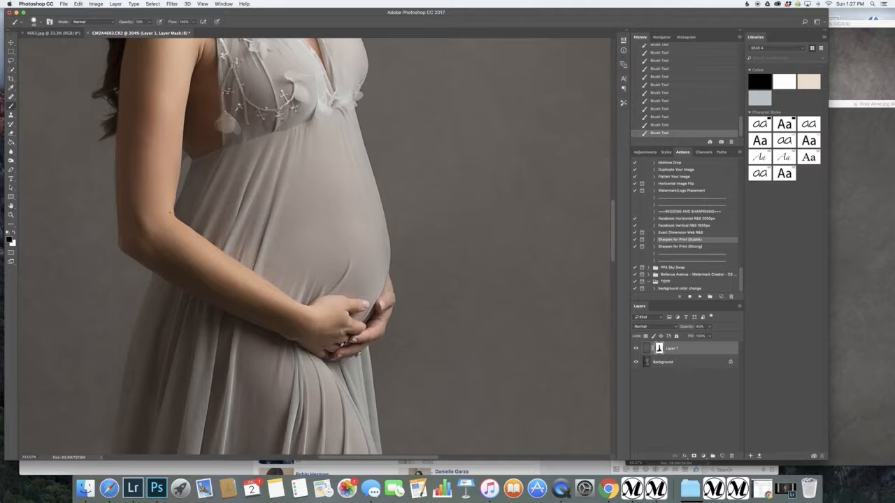
{"action": "scroll", "coordinate": [343, 345], "scroll_direction": "down", "scroll_amount": 3}
{"action": "scroll", "coordinate": [343, 345], "scroll_direction": "down", "scroll_amount": 4}
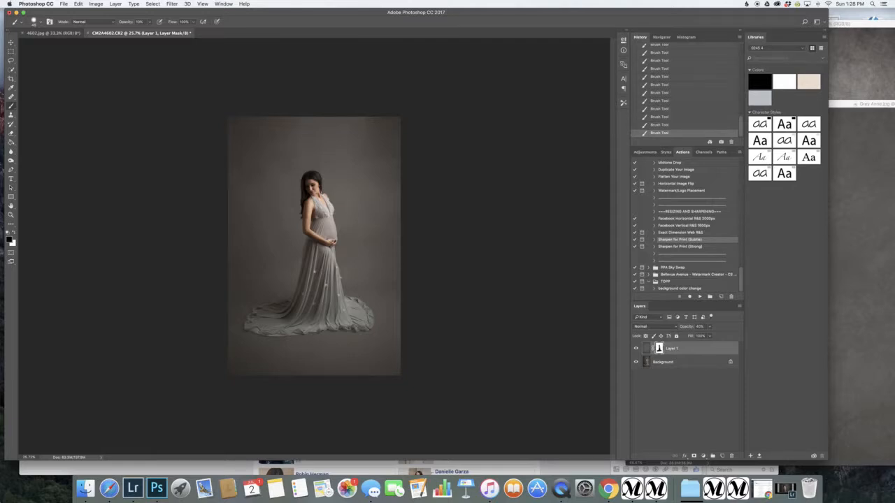
Compare an earlier brush state in the history with the latest one and inspect the masked gown and backdrop.
{"action": "scroll", "coordinate": [655, 110], "scroll_direction": "up", "scroll_amount": 3}
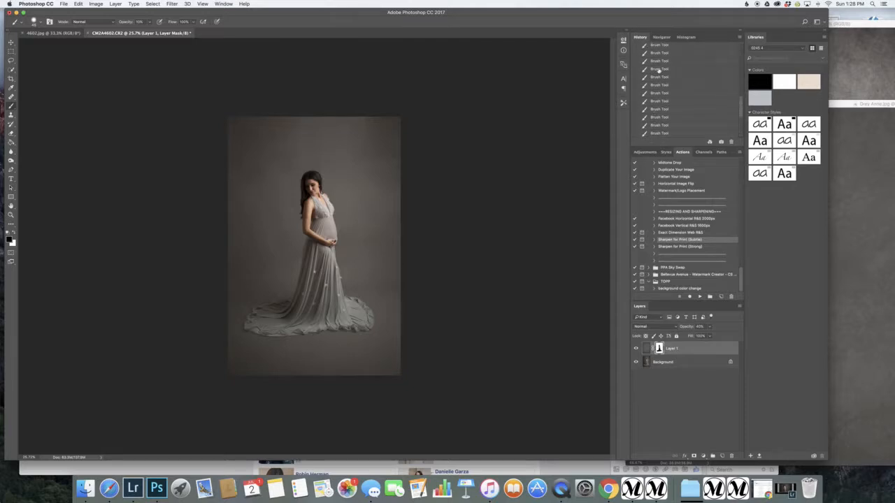
{"action": "scroll", "coordinate": [663, 55], "scroll_direction": "up", "scroll_amount": 3}
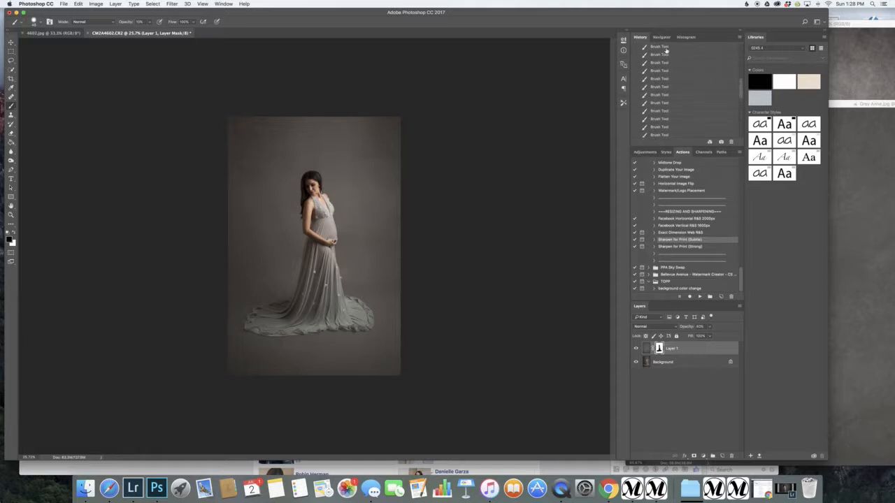
{"action": "left_click", "coordinate": [666, 49]}
{"action": "scroll", "coordinate": [675, 124], "scroll_direction": "down", "scroll_amount": 5}
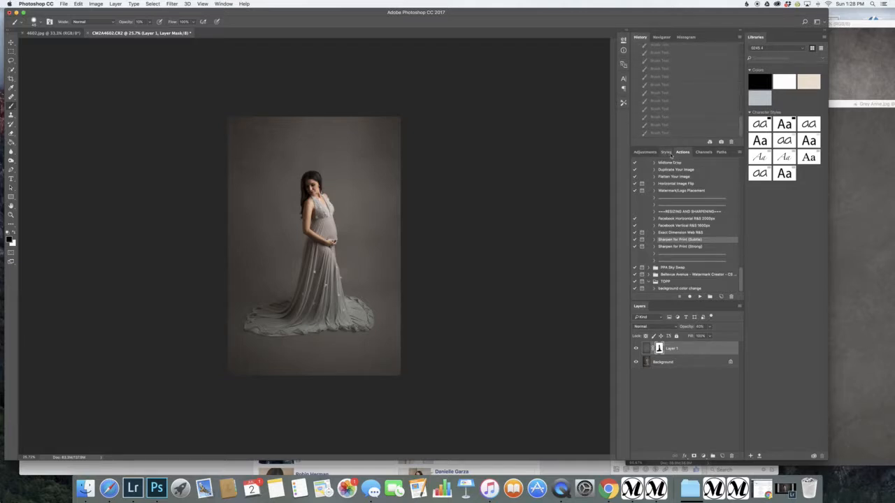
{"action": "left_click", "coordinate": [670, 133]}
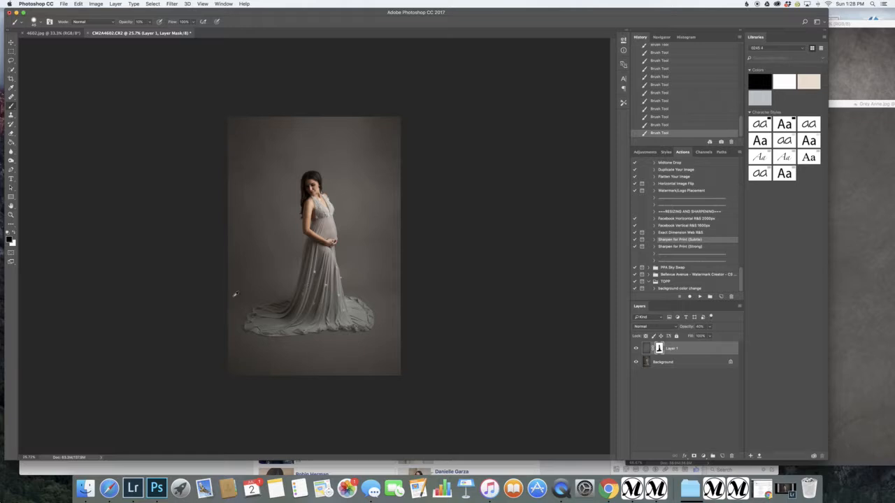
{"action": "scroll", "coordinate": [311, 312], "scroll_direction": "up", "scroll_amount": 5}
{"action": "scroll", "coordinate": [310, 312], "scroll_direction": "down", "scroll_amount": 6}
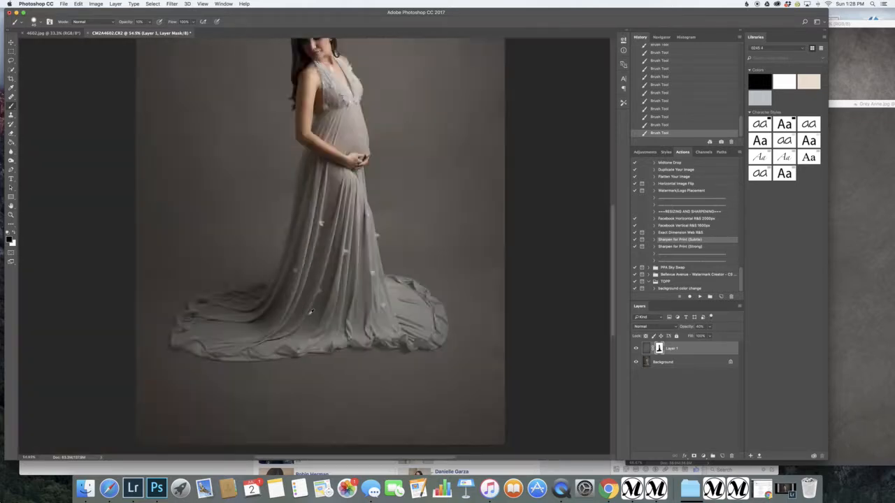
{"action": "scroll", "coordinate": [311, 313], "scroll_direction": "up", "scroll_amount": 3}
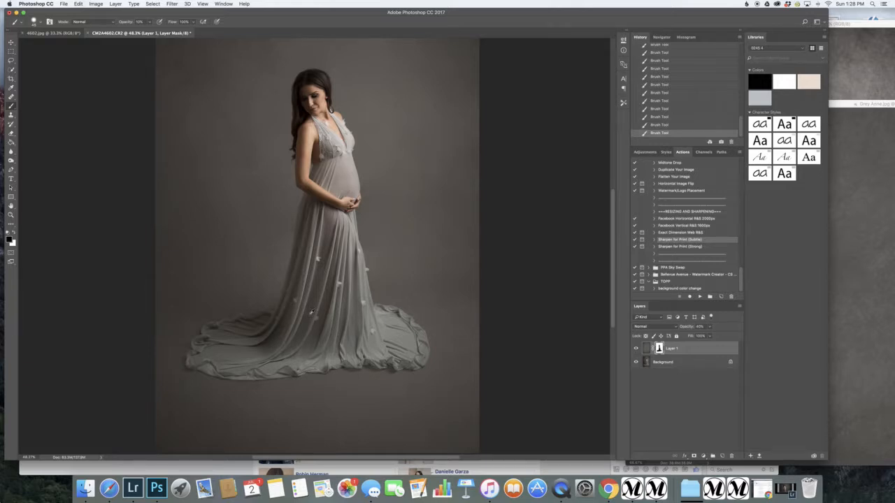
{"action": "scroll", "coordinate": [311, 312], "scroll_direction": "down", "scroll_amount": 1}
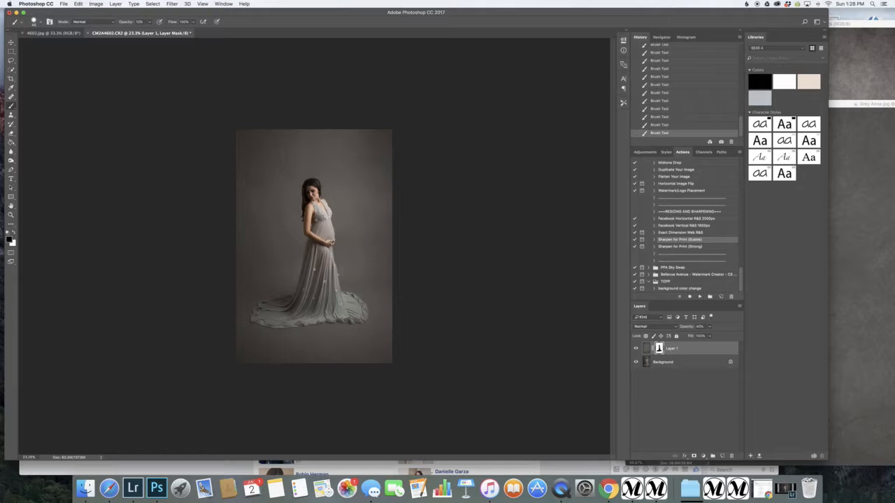
Copy the Letters Fixed Grey texture into the portrait document, aligned with the photo's upper-left corner.
{"action": "left_click", "coordinate": [860, 63]}
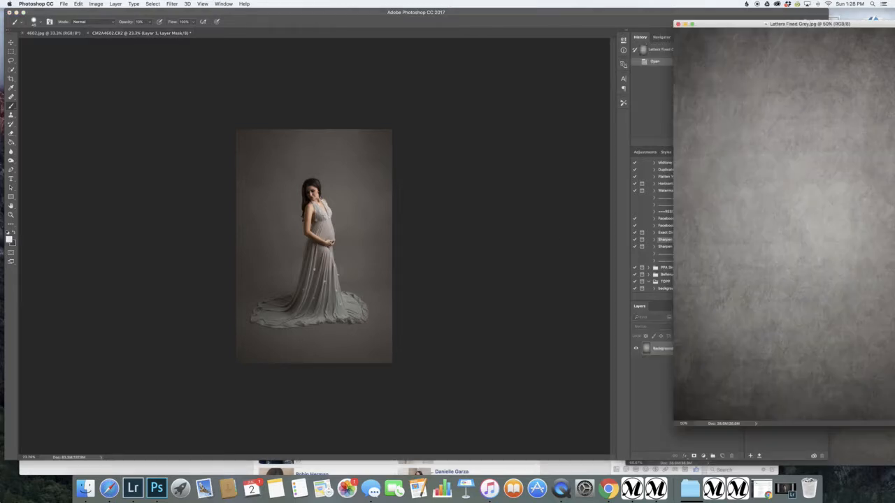
{"action": "left_click", "coordinate": [11, 43]}
{"action": "left_click_drag", "start_coordinate": [747, 184], "coordinate": [270, 201]}
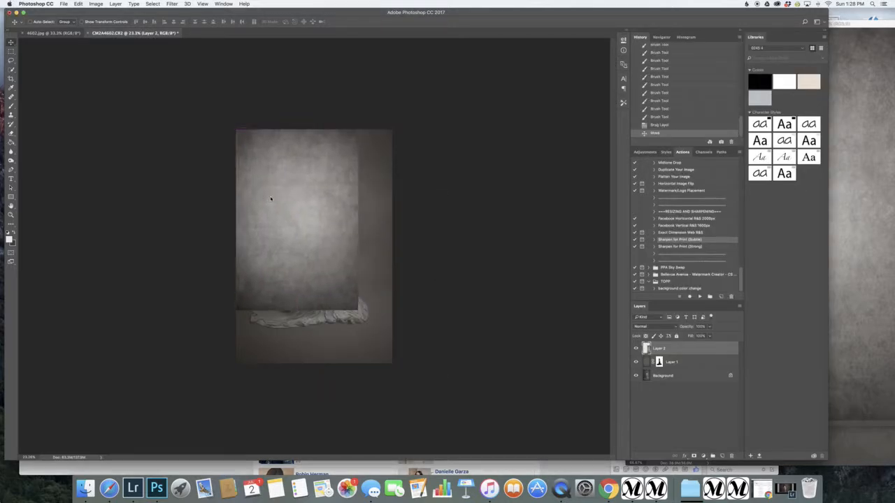
Darken the new texture layer by lowering the midpoint of its RGB curve slightly with Curves.
{"action": "key", "text": "ctrl+m"}
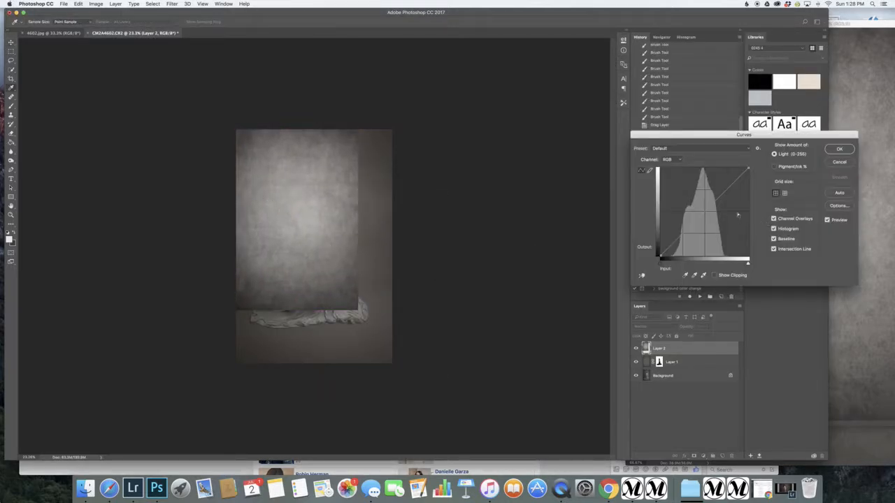
{"action": "left_click_drag", "start_coordinate": [704, 214], "coordinate": [704, 223]}
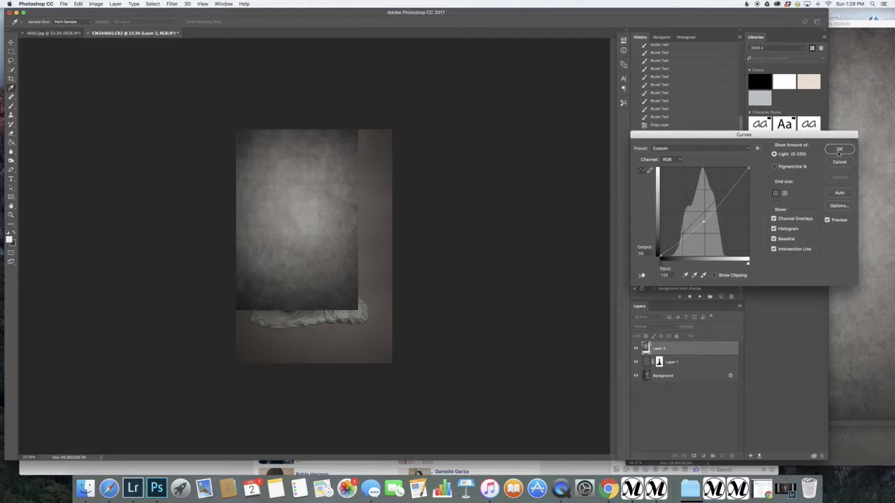
{"action": "left_click", "coordinate": [839, 150]}
Scale the darkened texture with Free Transform until it covers the whole portrait.
{"action": "key", "text": "super+t"}
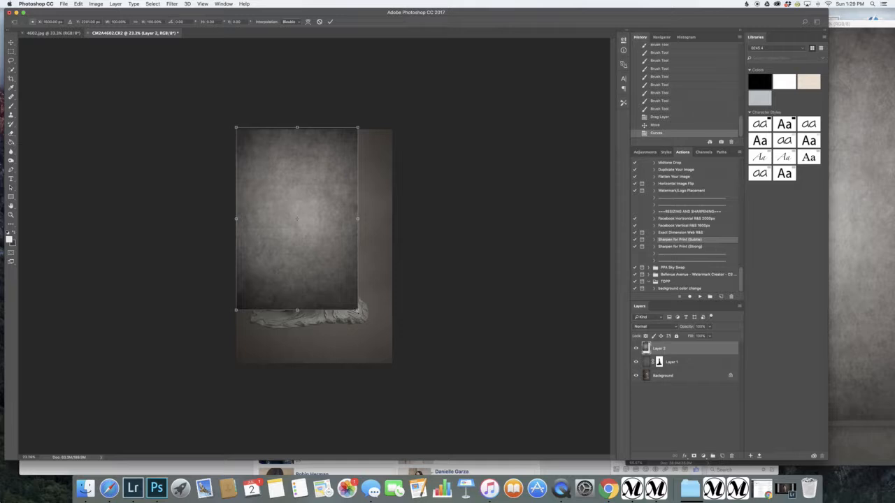
{"action": "left_click_drag", "start_coordinate": [357, 309], "coordinate": [392, 363]}
{"action": "key", "text": "Return"}
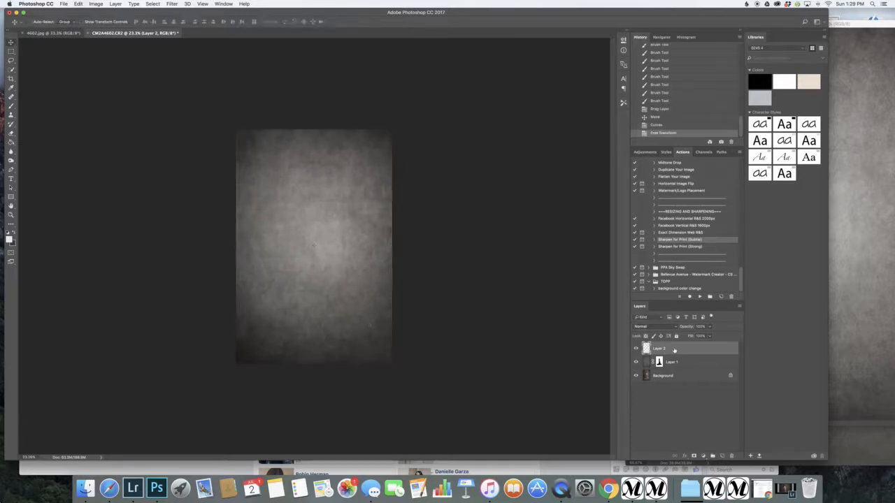
Set the new texture layer's opacity to 30% and add a white layer mask to it.
{"action": "double_click", "coordinate": [646, 348]}
{"action": "type", "text": "30"}
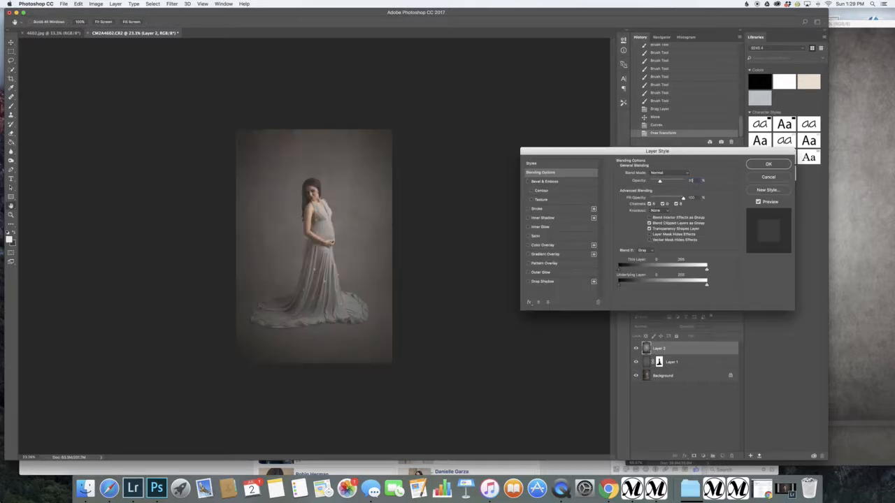
{"action": "key", "text": "Return"}
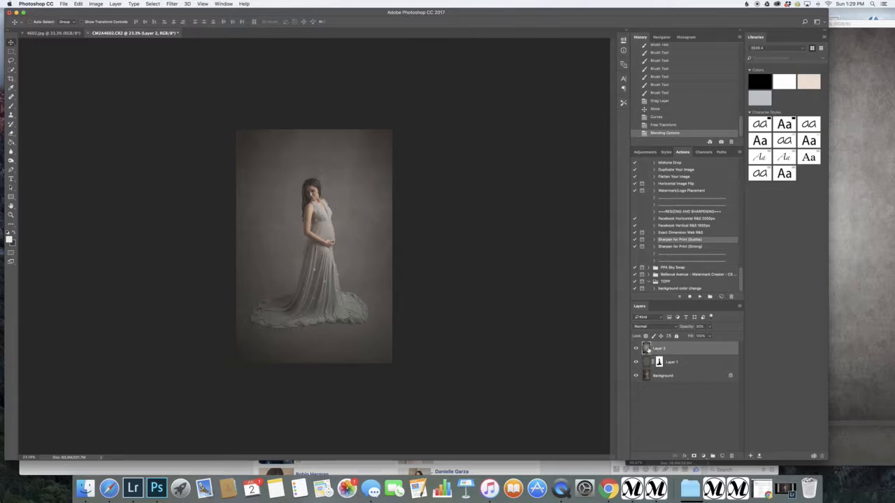
{"action": "left_click", "coordinate": [694, 457]}
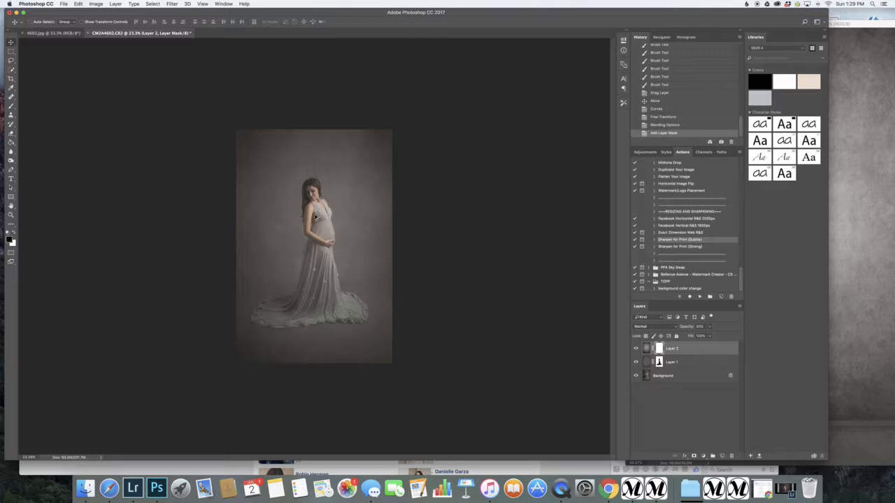
Compare the portrait with and without the second texture, and alongside the 4602.jpg version.
{"action": "scroll", "coordinate": [316, 222], "scroll_direction": "up", "scroll_amount": 3}
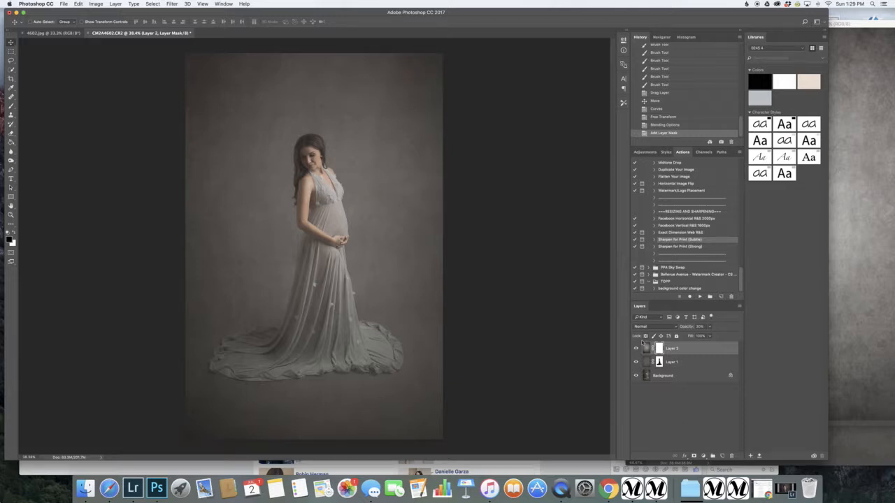
{"action": "scroll", "coordinate": [382, 283], "scroll_direction": "down", "scroll_amount": 3}
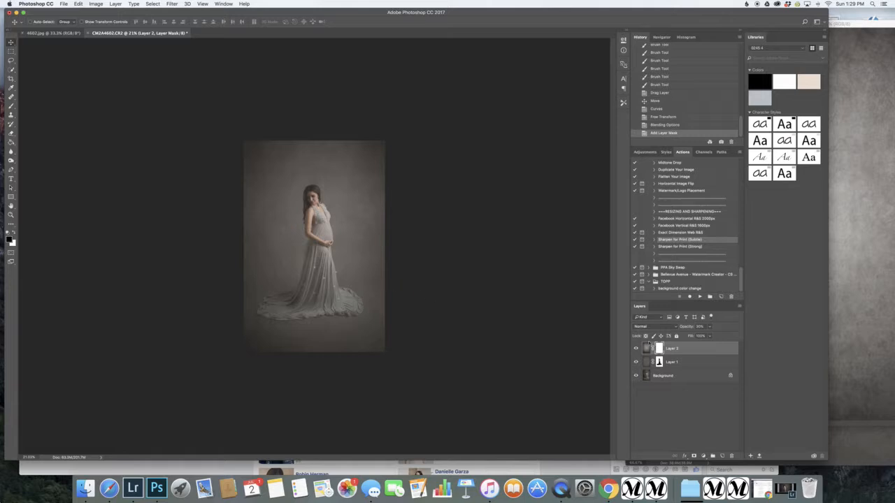
{"action": "left_click", "coordinate": [636, 349]}
{"action": "left_click", "coordinate": [636, 348]}
{"action": "left_click", "coordinate": [636, 348]}
{"action": "left_click_drag", "start_coordinate": [140, 32], "coordinate": [516, 105]}
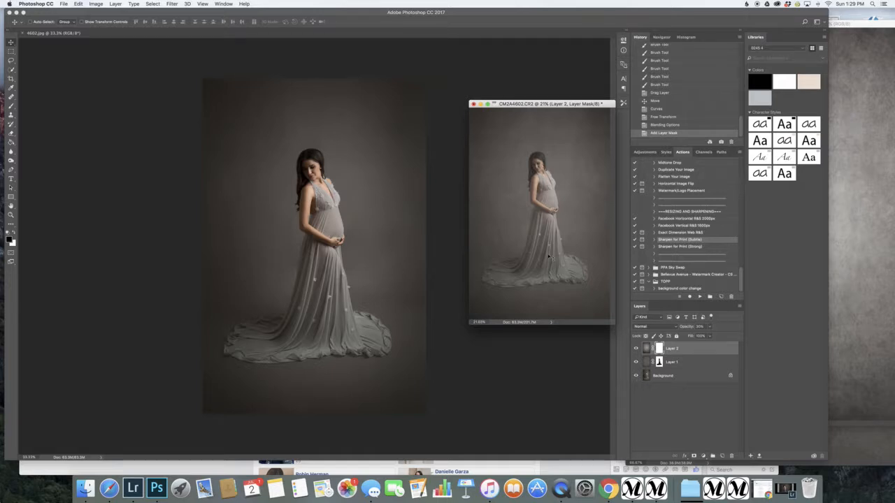
{"action": "left_click_drag", "start_coordinate": [513, 103], "coordinate": [211, 35]}
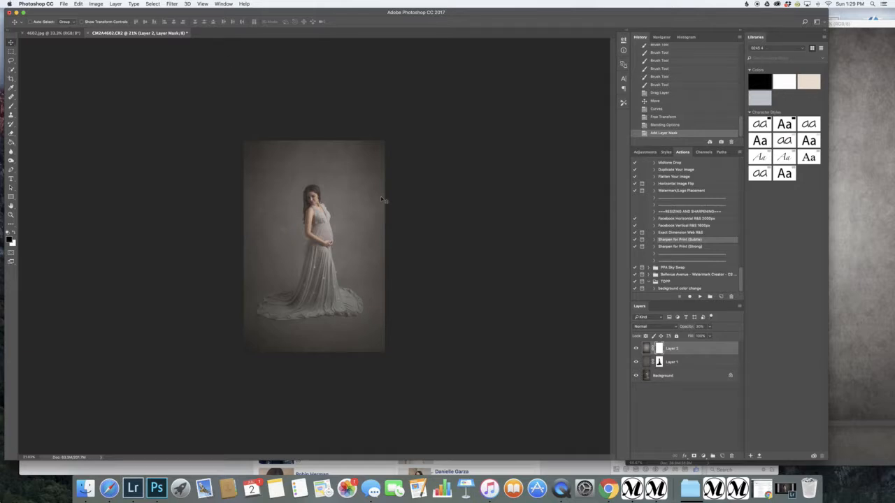
{"action": "key", "text": "super+0"}
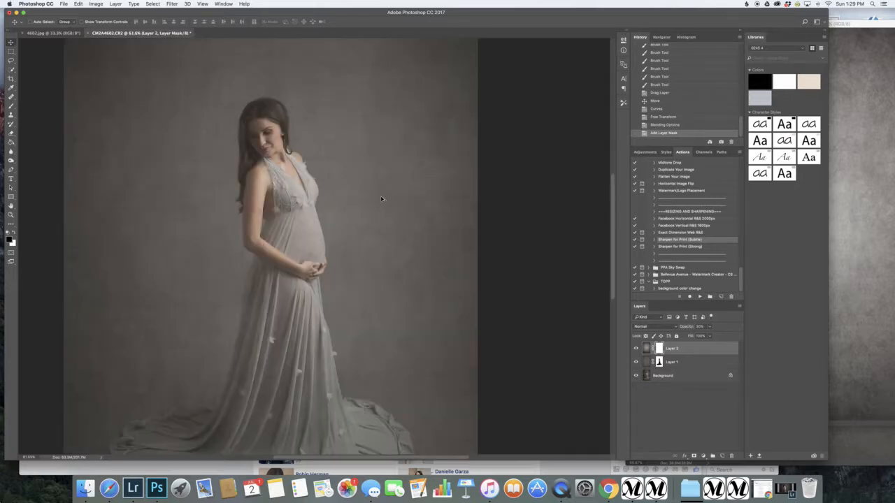
{"action": "scroll", "coordinate": [381, 199], "scroll_direction": "down", "scroll_amount": 3}
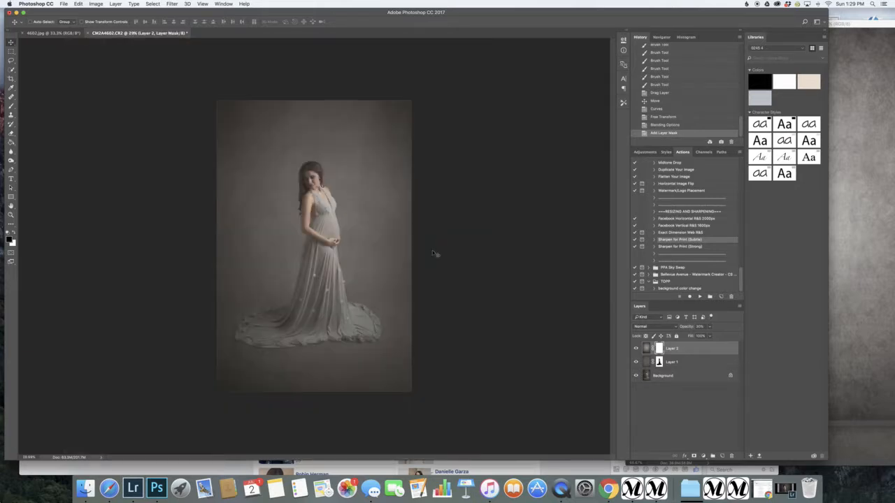
Hide the second texture layer and make Layer 1's mask active.
{"action": "left_click", "coordinate": [636, 348]}
{"action": "left_click", "coordinate": [658, 363]}
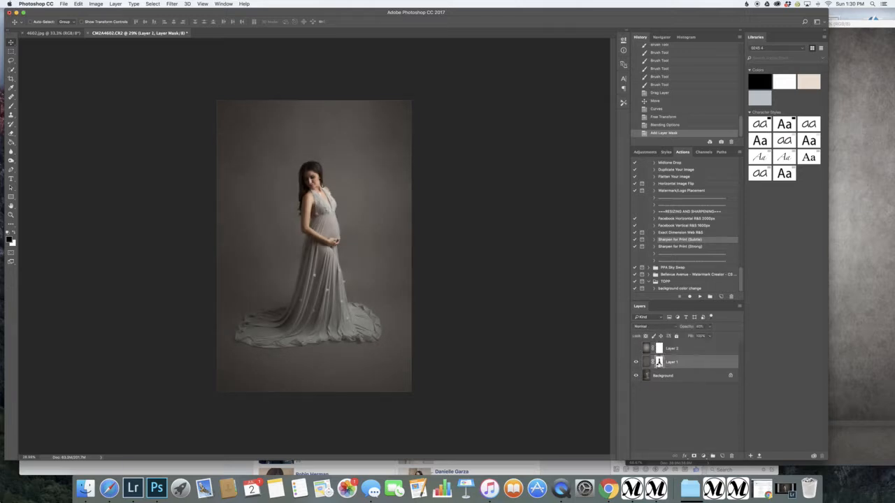
{"action": "scroll", "coordinate": [343, 345], "scroll_direction": "up", "scroll_amount": 3}
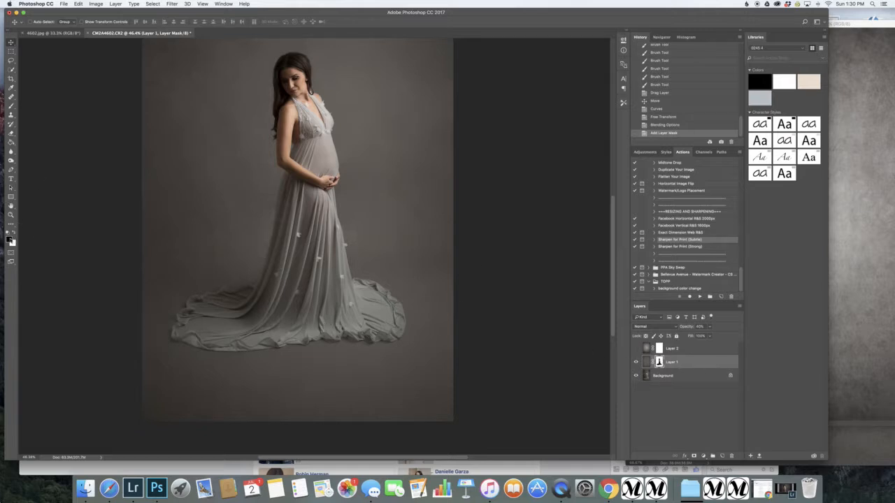
Paint on Layer 1's mask around the gown's back and train with a greatly enlarged black brush at 5% opacity.
{"action": "left_click", "coordinate": [10, 106]}
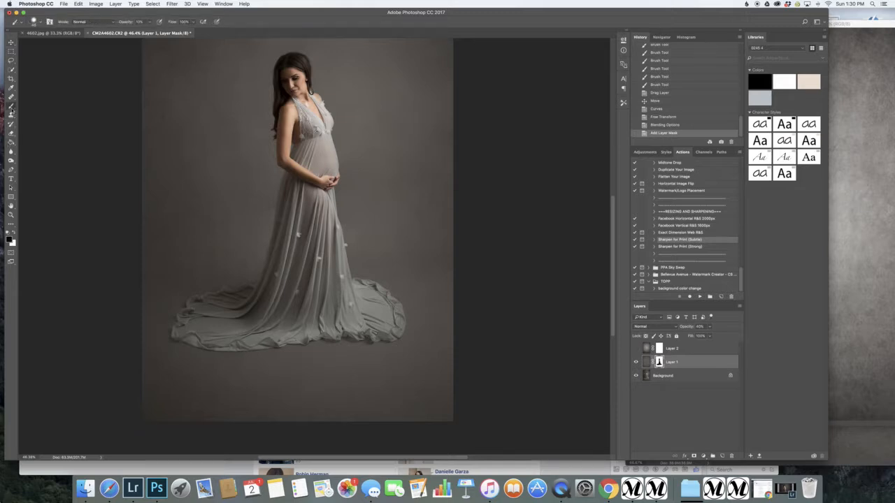
{"action": "left_click", "coordinate": [150, 23]}
{"action": "key", "text": "]"}
{"action": "key", "text": "]"}
{"action": "key", "text": "bracketright"}
{"action": "key", "text": "bracketright"}
{"action": "key", "text": "bracketright"}
{"action": "key", "text": "bracketright"}
{"action": "key", "text": "bracketright"}
{"action": "key", "text": "bracketright"}
{"action": "key", "text": "bracketright"}
{"action": "key", "text": "bracketright"}
{"action": "key", "text": "bracketright"}
{"action": "key", "text": "bracketright"}
{"action": "mouse_move", "coordinate": [241, 269]}
{"action": "left_mouse_down"}
{"action": "mouse_move", "coordinate": [170, 279]}
{"action": "mouse_move", "coordinate": [194, 234]}
{"action": "mouse_move", "coordinate": [419, 250]}
{"action": "mouse_move", "coordinate": [431, 338]}
{"action": "mouse_move", "coordinate": [166, 194]}
{"action": "mouse_move", "coordinate": [415, 250]}
{"action": "mouse_move", "coordinate": [210, 147]}
{"action": "mouse_move", "coordinate": [262, 253]}
{"action": "left_mouse_up"}
{"action": "scroll", "coordinate": [269, 252], "scroll_direction": "up", "scroll_amount": 5}
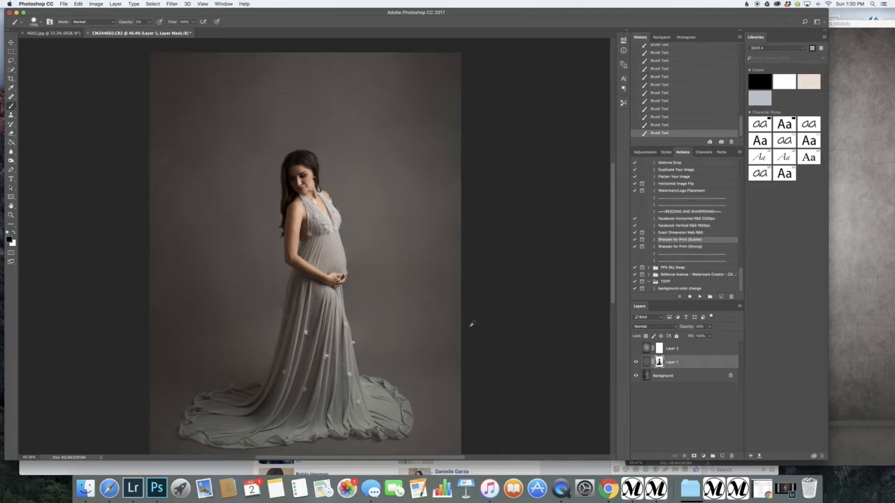
{"action": "scroll", "coordinate": [472, 324], "scroll_direction": "down", "scroll_amount": 3}
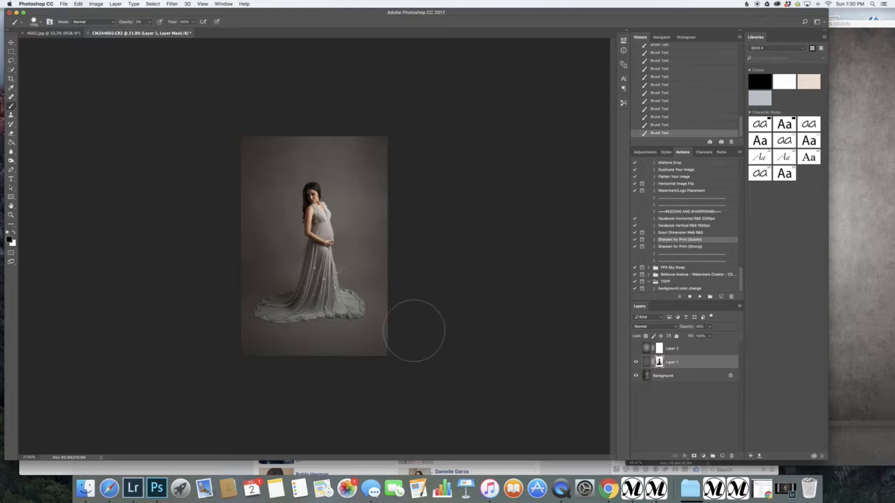
Toggle the second texture layer on and off to compare the two backdrop looks.
{"action": "key", "text": "v"}
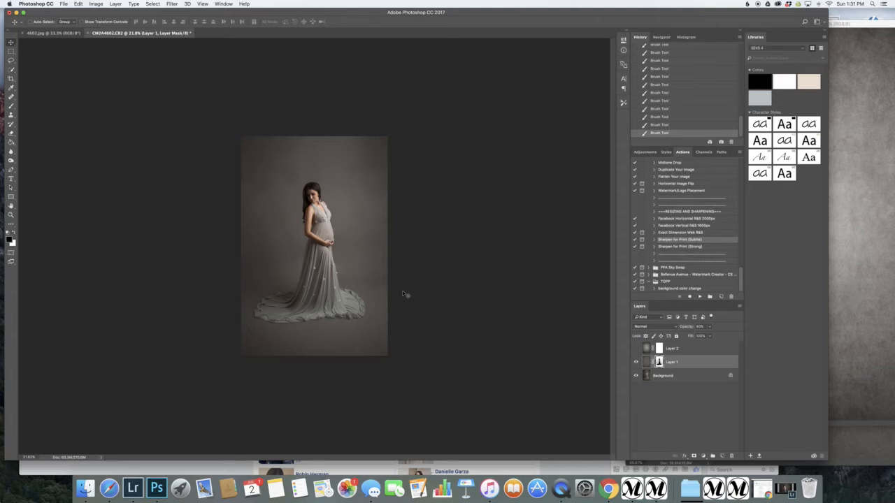
{"action": "left_click", "coordinate": [635, 349]}
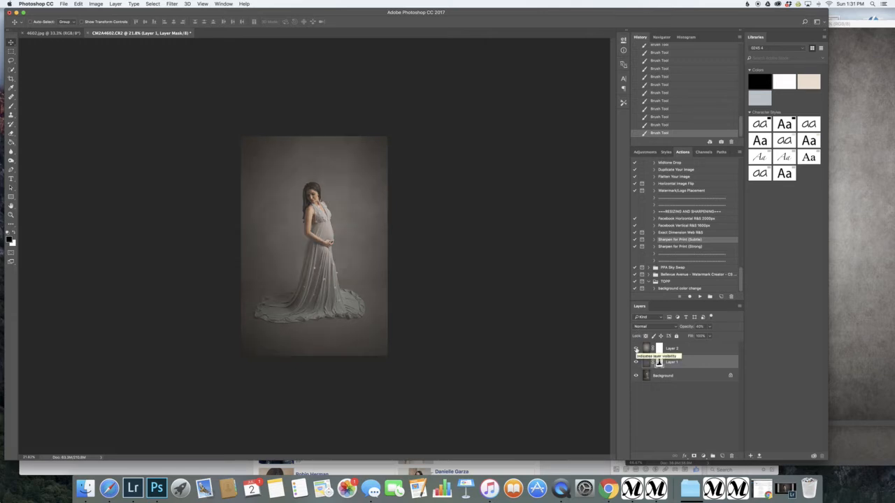
{"action": "left_click", "coordinate": [635, 349]}
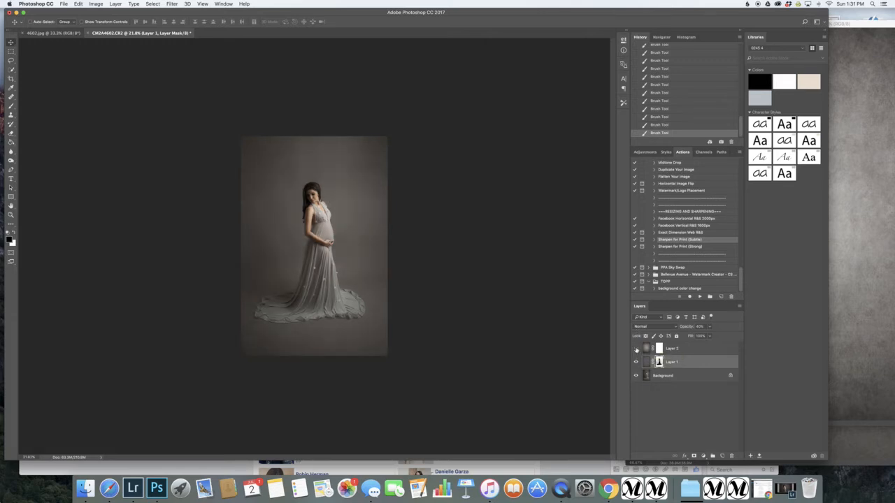